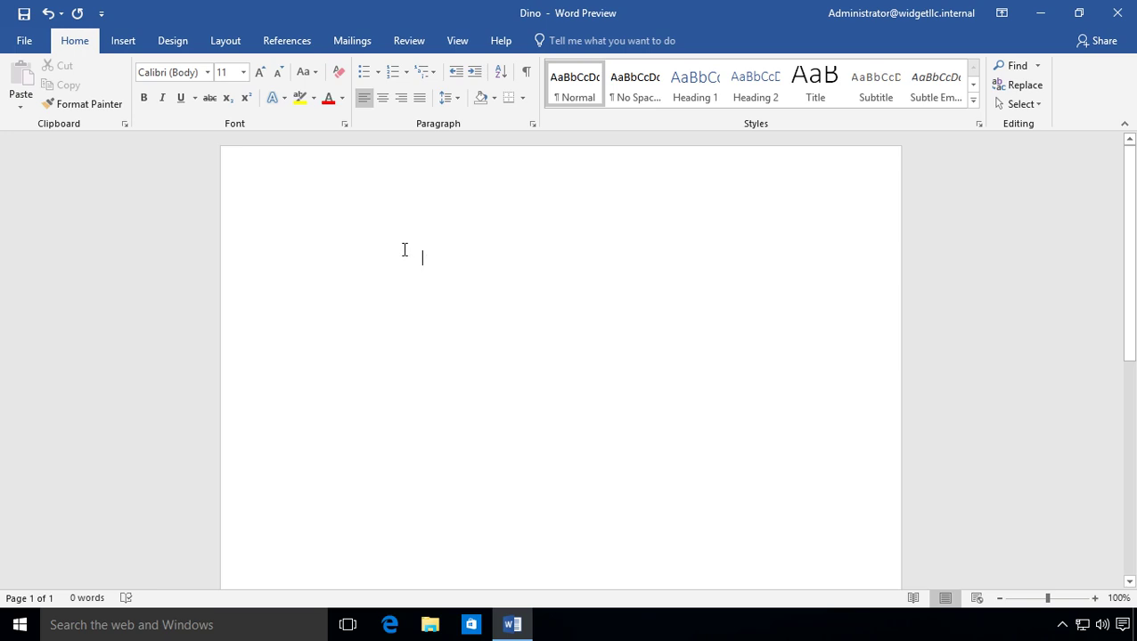
Step: Insert the Tyrannosaurus Rex 3D model from the Dinosaurs category of the Remix 3D online sources
left_click(123, 45)
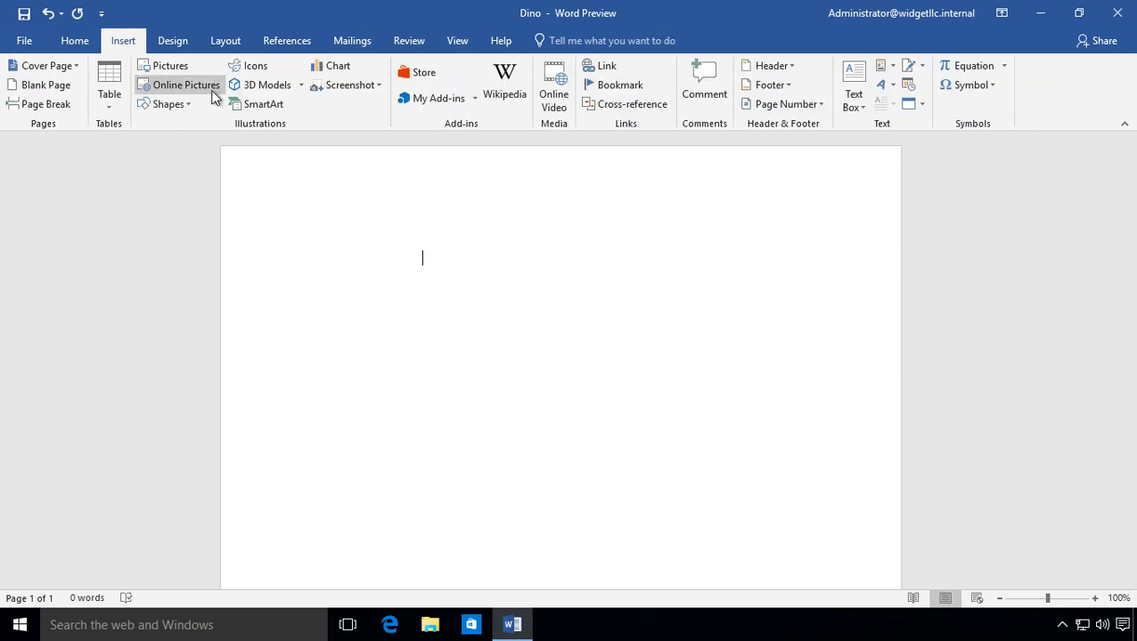
left_click(302, 85)
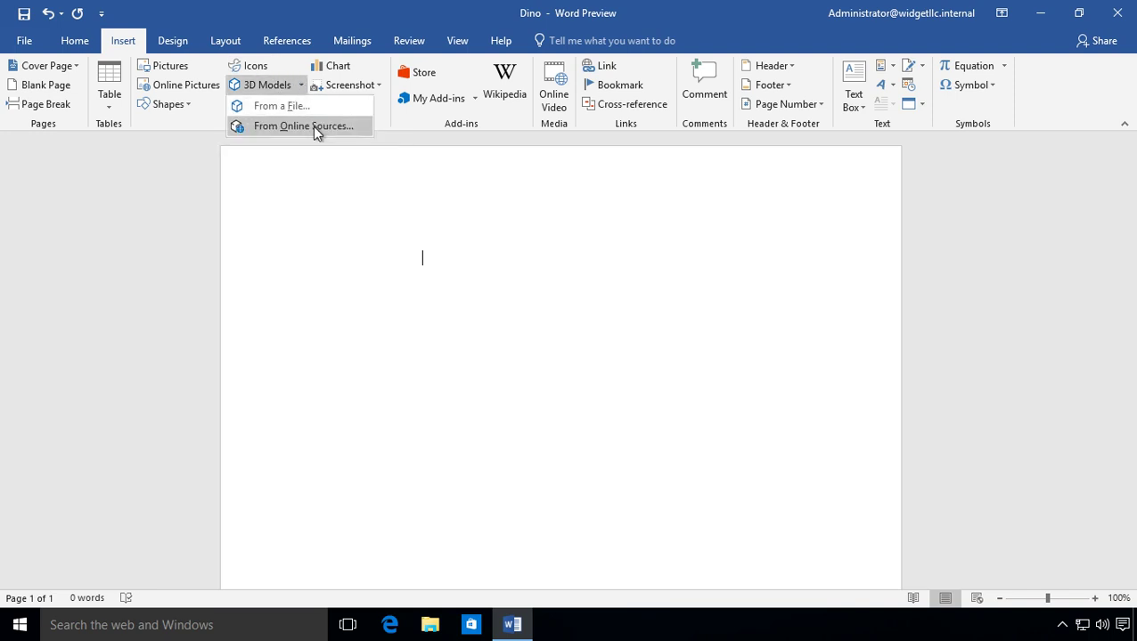
left_click(312, 126)
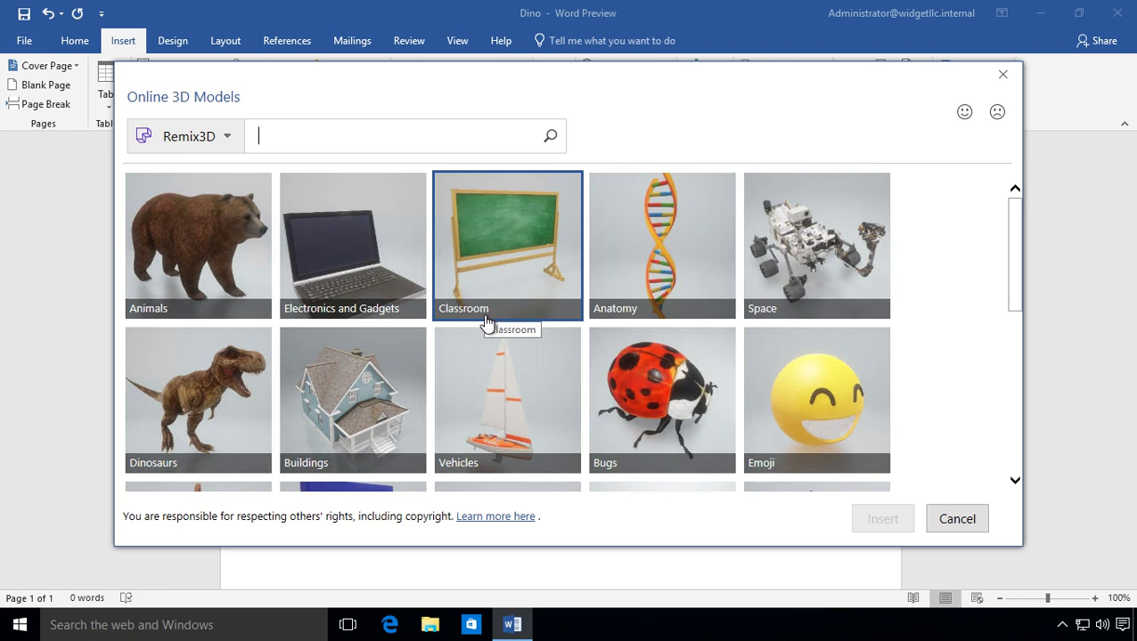
scroll(514, 382, "down", 2)
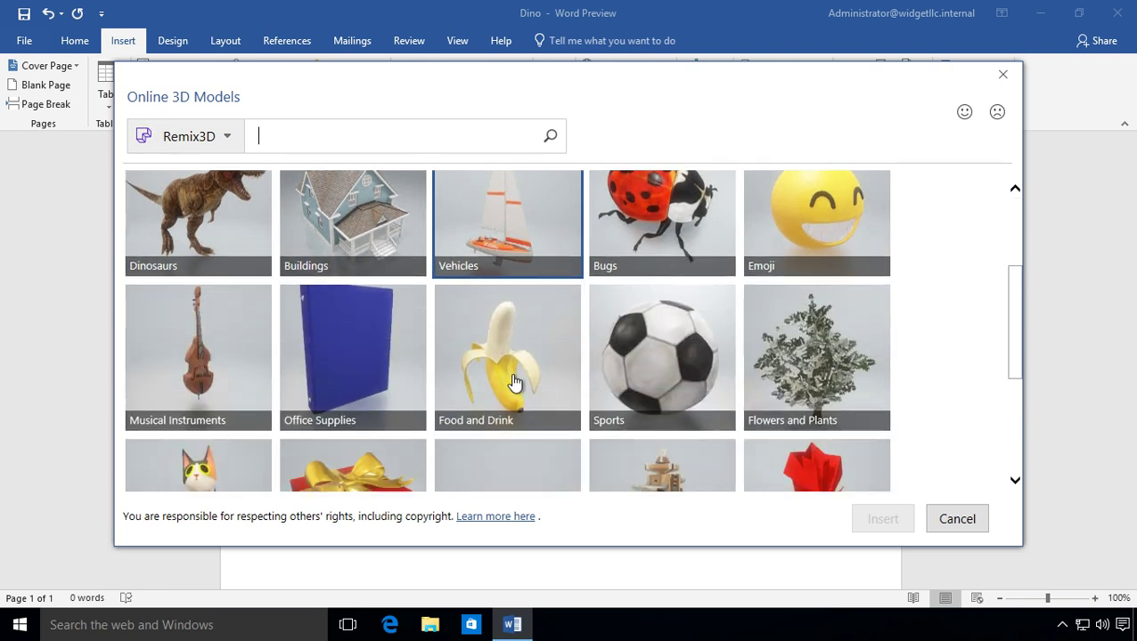
scroll(512, 385, "down", 1)
scroll(512, 385, "down", 1)
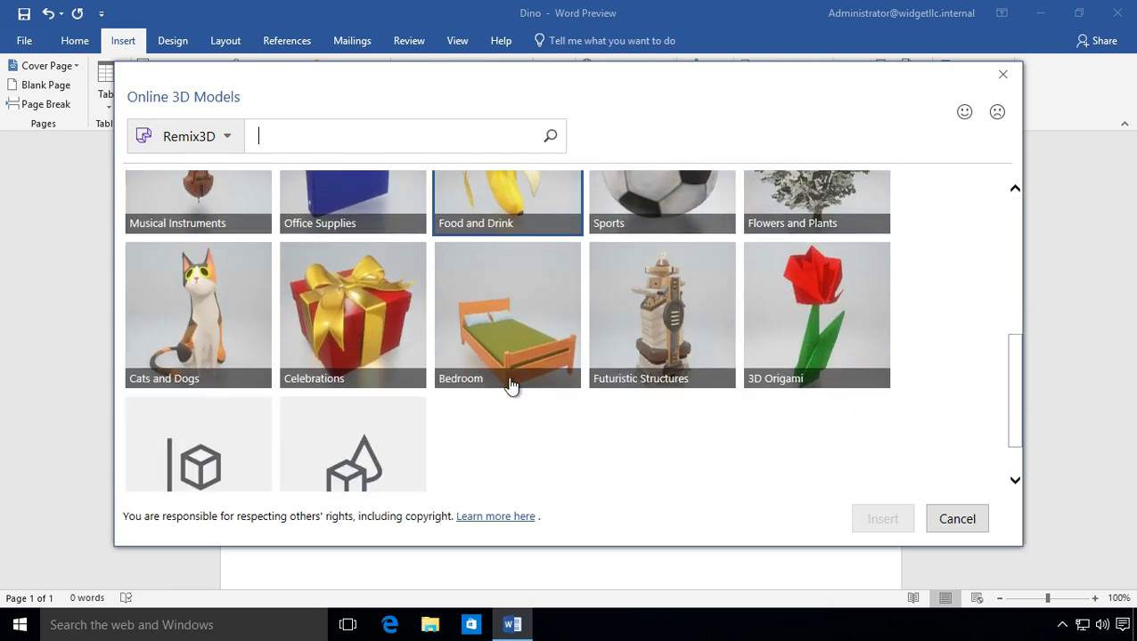
scroll(512, 385, "up", 4)
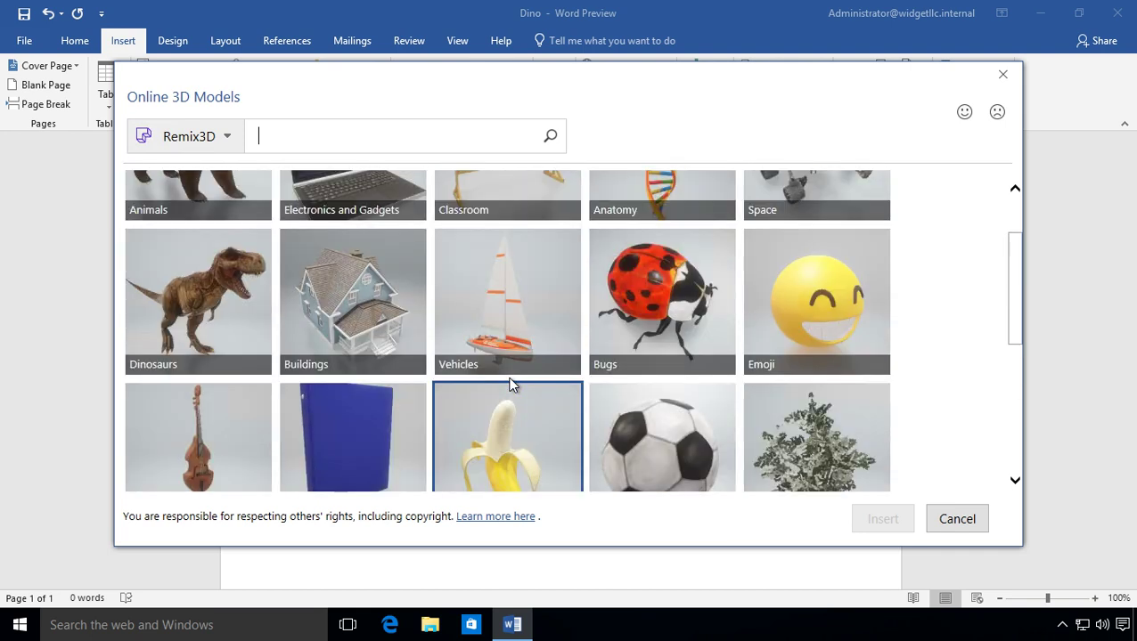
left_click(231, 357)
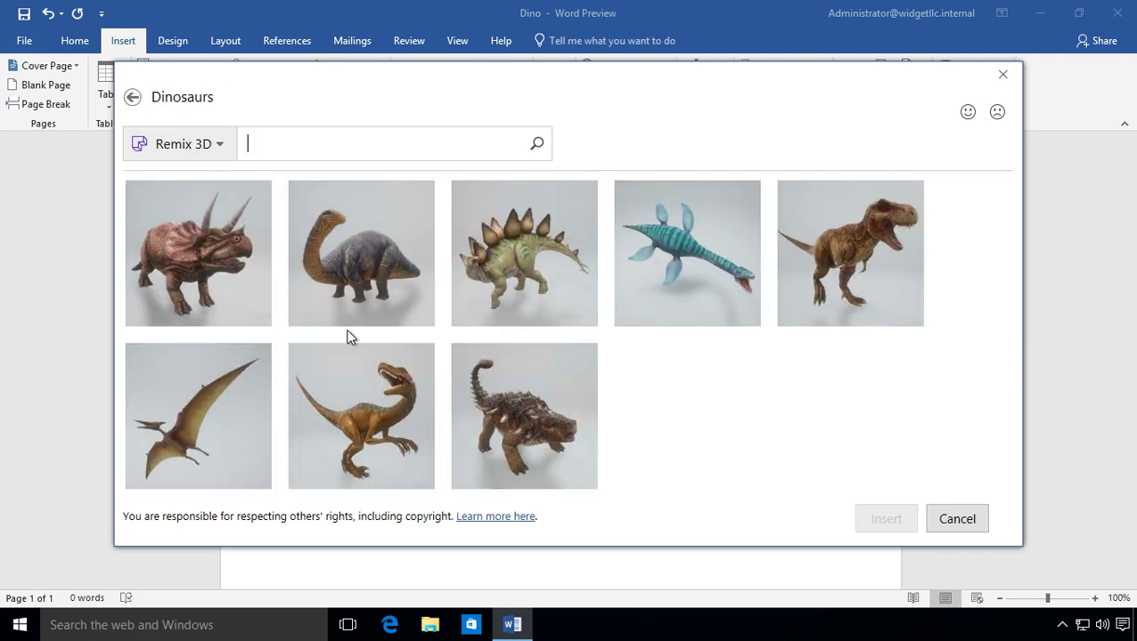
mouse_move(541, 330)
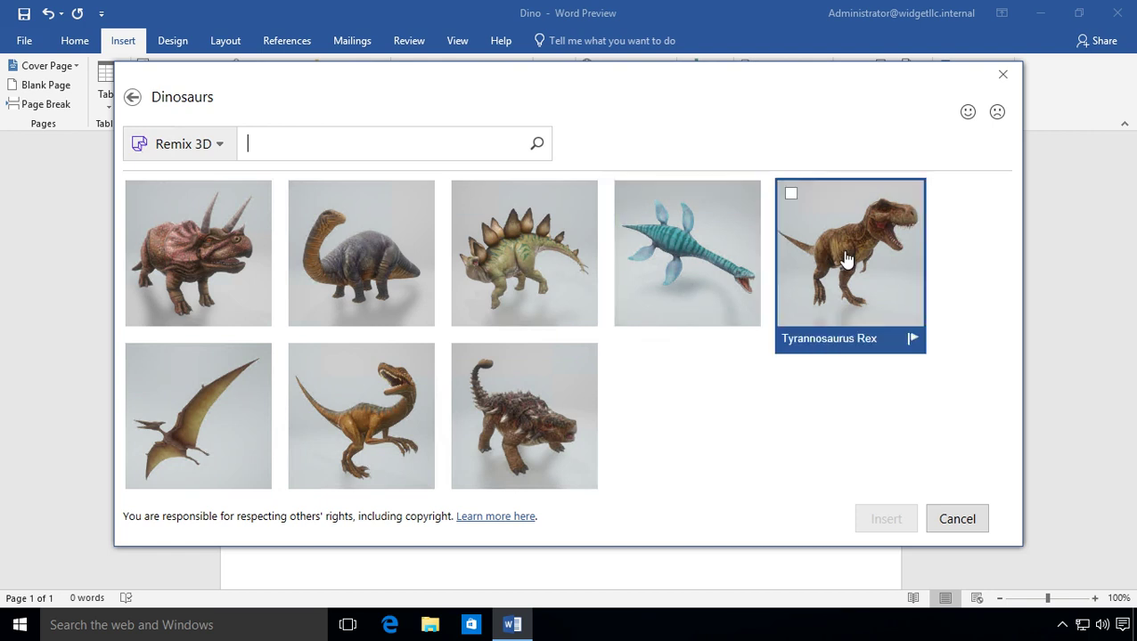
left_click(790, 193)
left_click(881, 521)
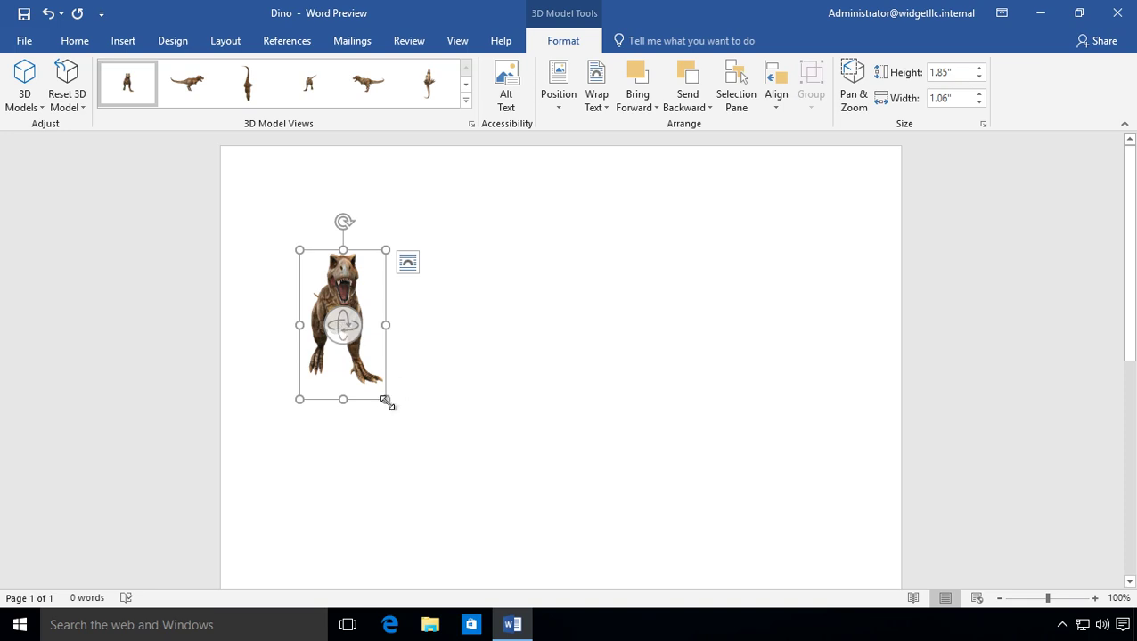
Step: Enlarge the dinosaur model to about 6.02" high by 3.45" wide and move it toward the page's centre
left_click_drag(386, 402, 576, 475)
left_click(757, 405)
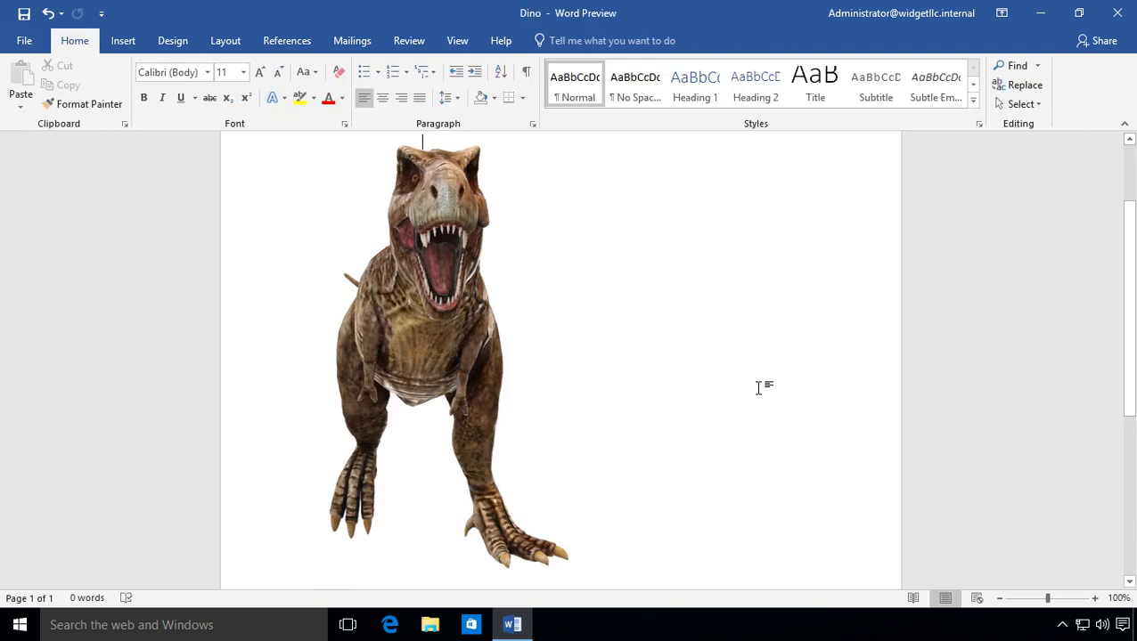
left_click(420, 290)
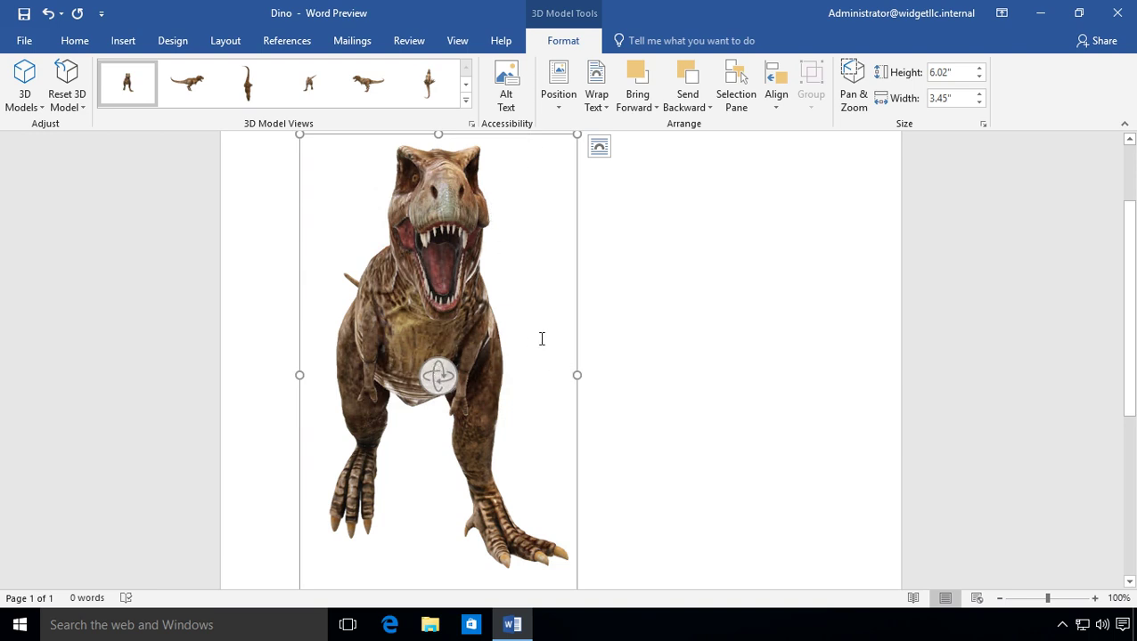
left_click_drag(581, 225, 708, 229)
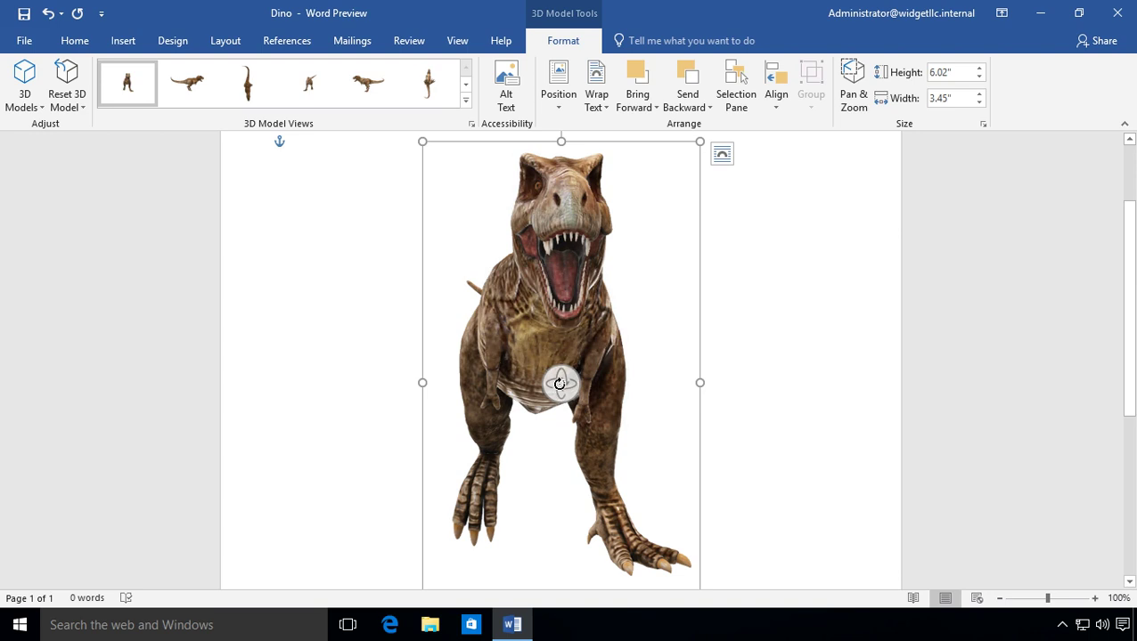
Step: Rotate the dinosaur in 3D to a side view and back to face front, shrinking it to about 4.12" by 2.48"
left_click_drag(561, 384, 678, 377)
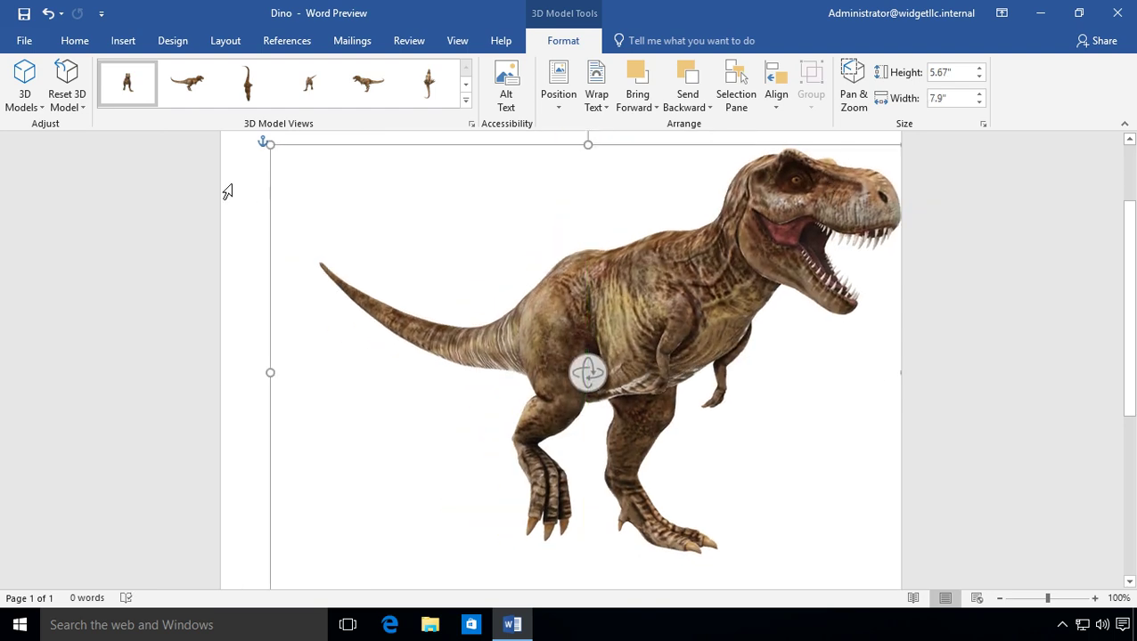
left_click_drag(274, 144, 424, 255)
left_click_drag(668, 428, 416, 348)
left_click(416, 348)
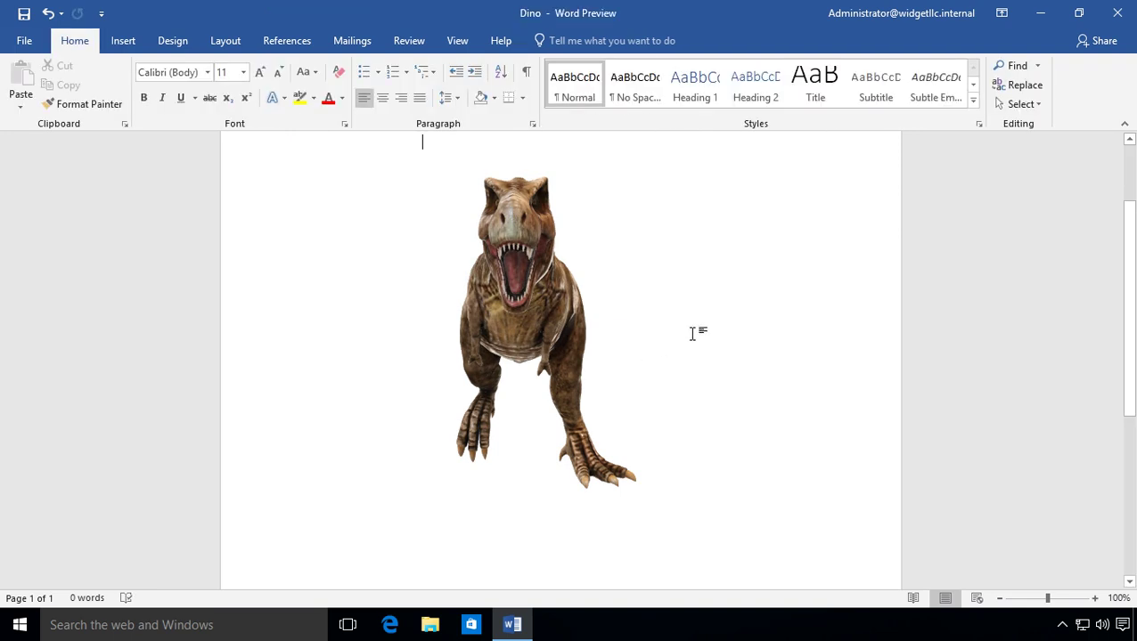
Step: Apply the preset side view facing right to the dinosaur, and reset the 3D model together with its size
left_click(547, 307)
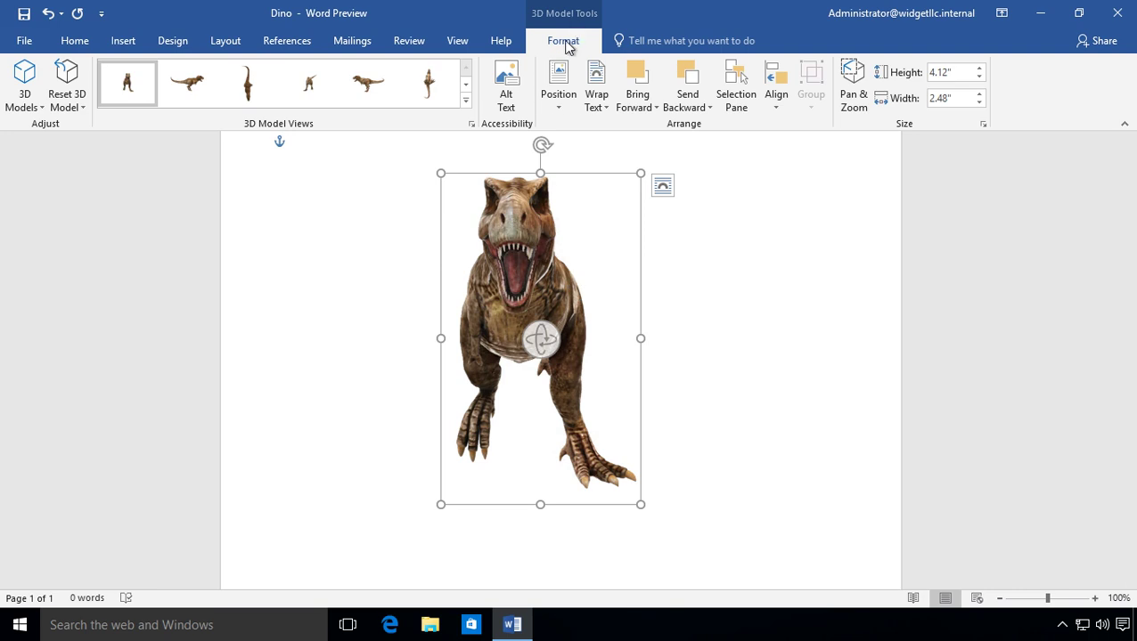
left_click(770, 217)
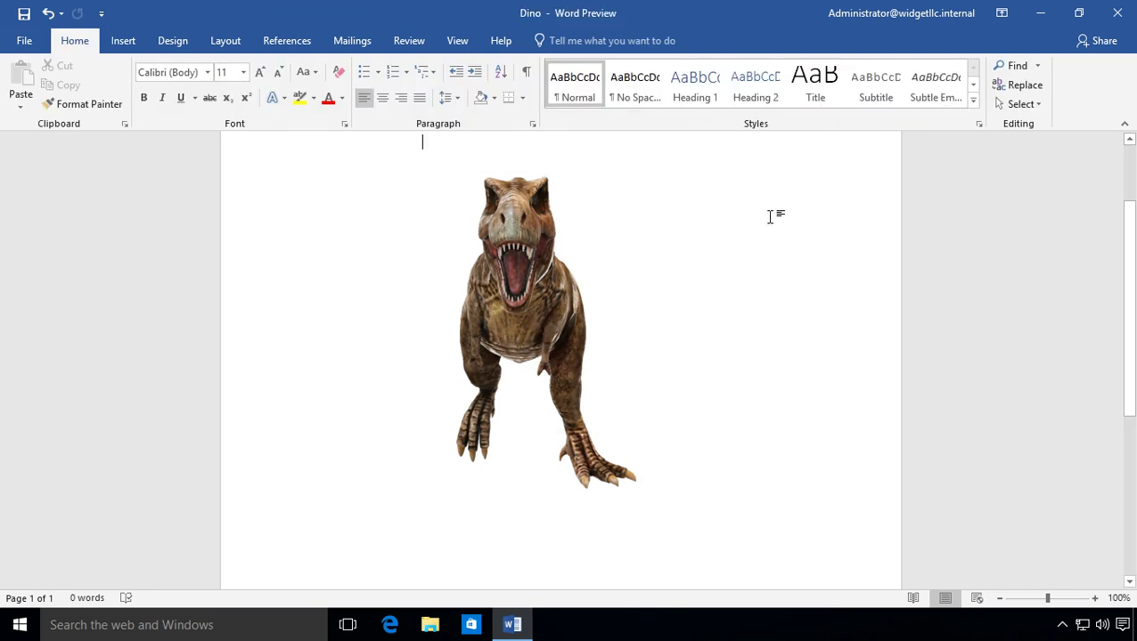
left_click(532, 281)
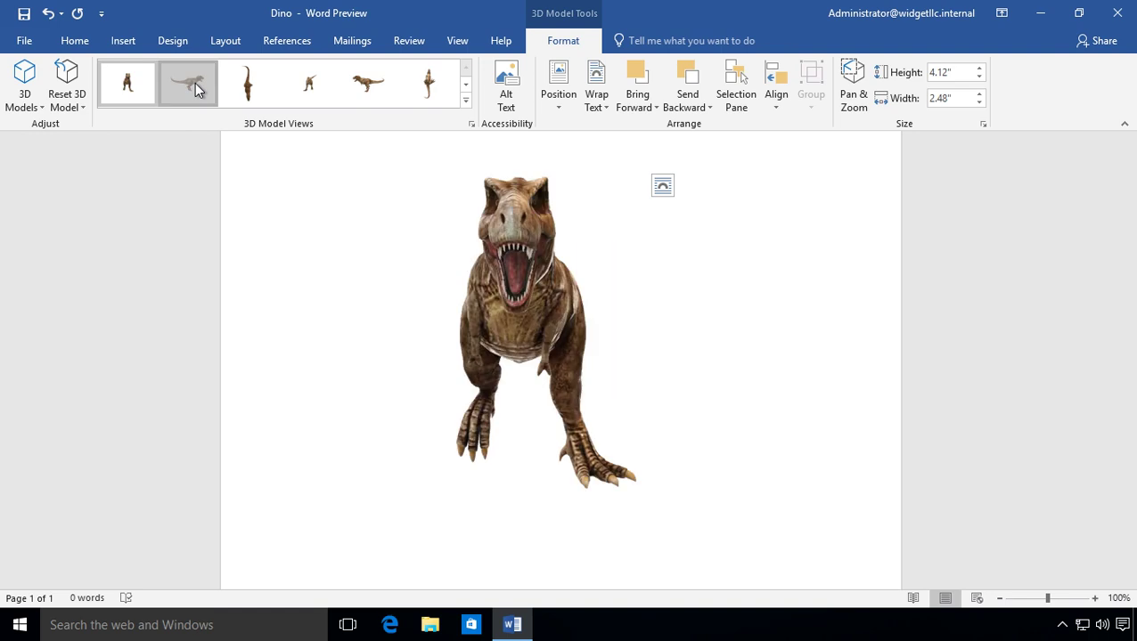
left_click(196, 85)
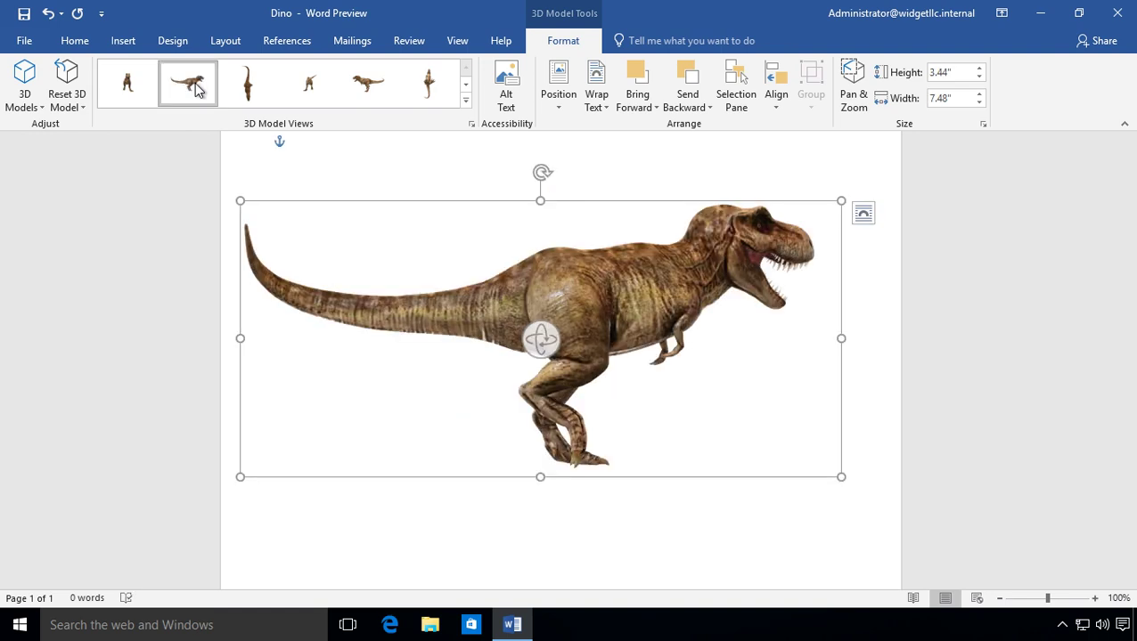
left_click(79, 105)
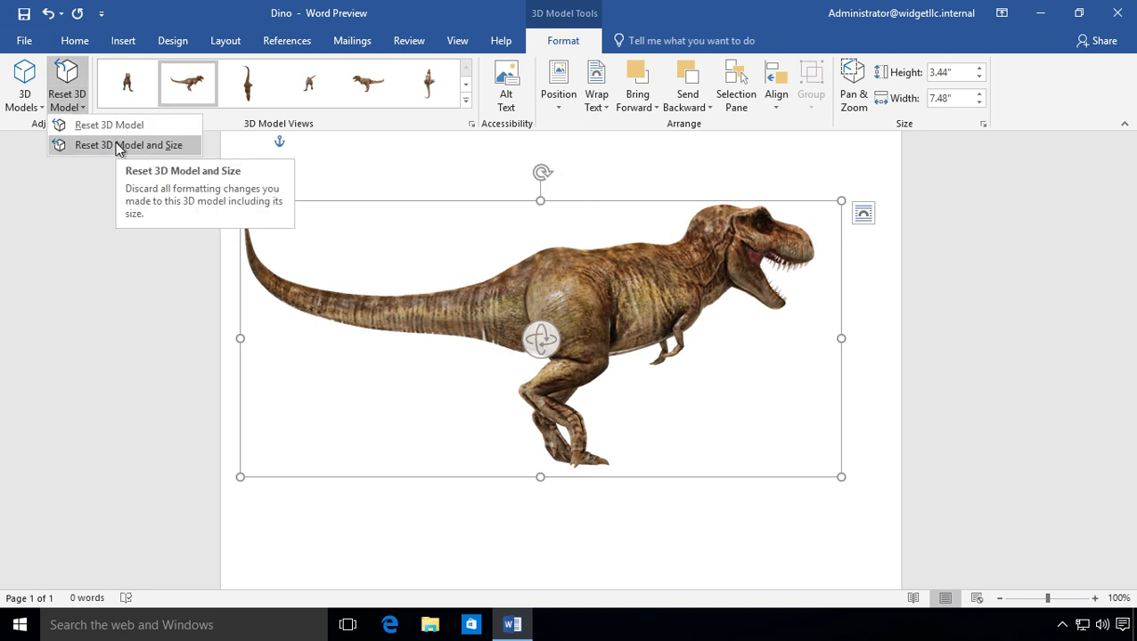
left_click(119, 146)
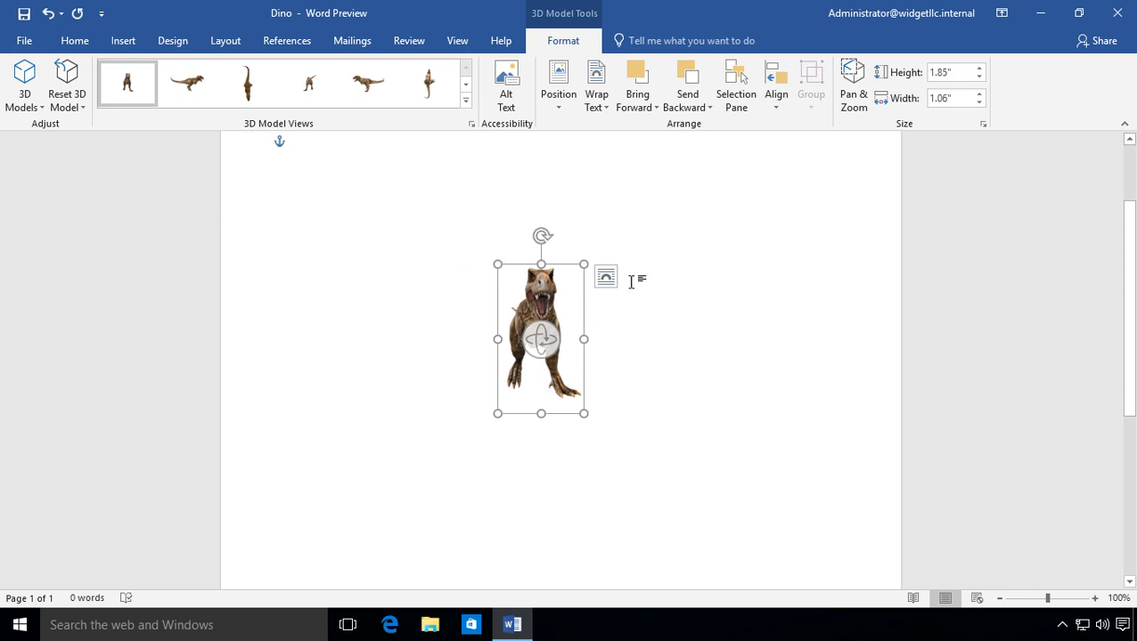
Step: Increase the dinosaur model's height to 5"
left_click(959, 76)
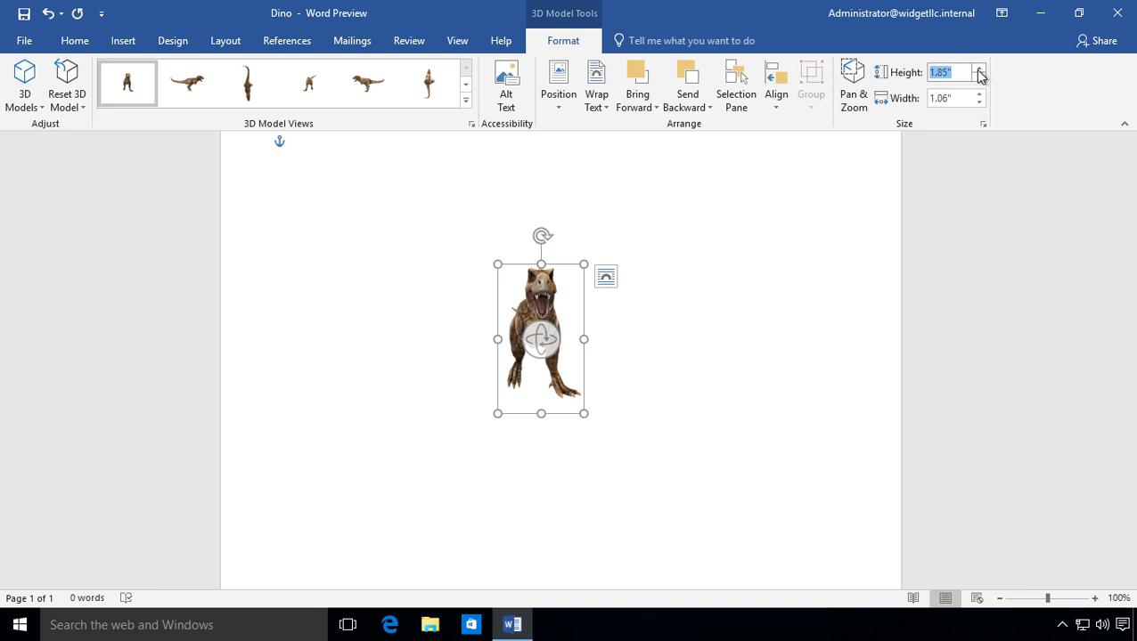
left_click(979, 72)
left_click(979, 72)
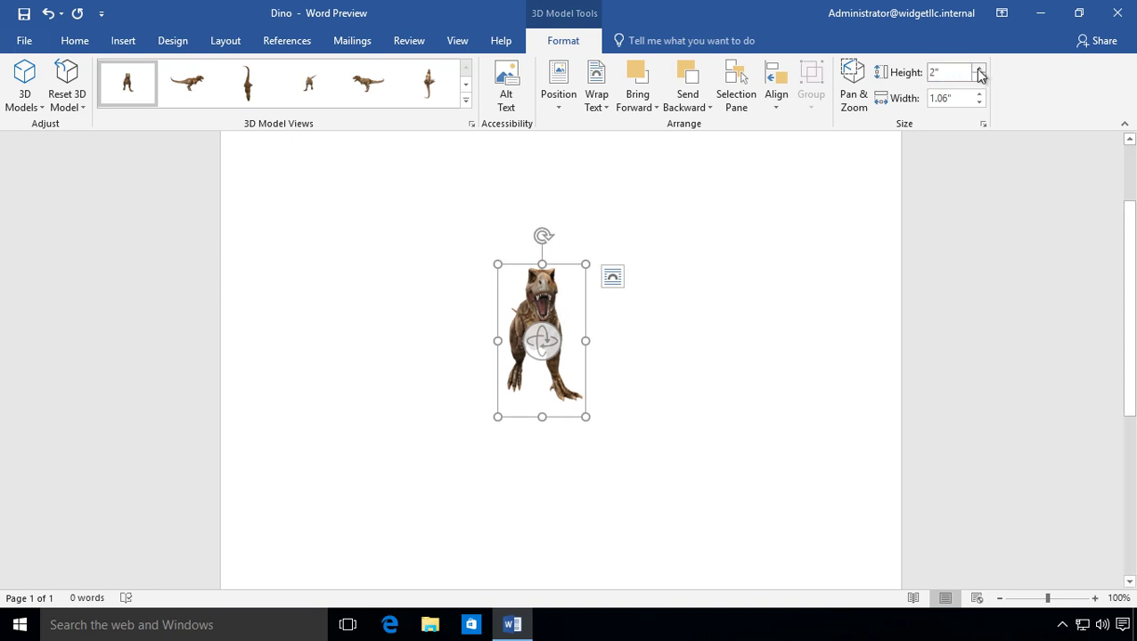
left_click(979, 72)
left_click(979, 72)
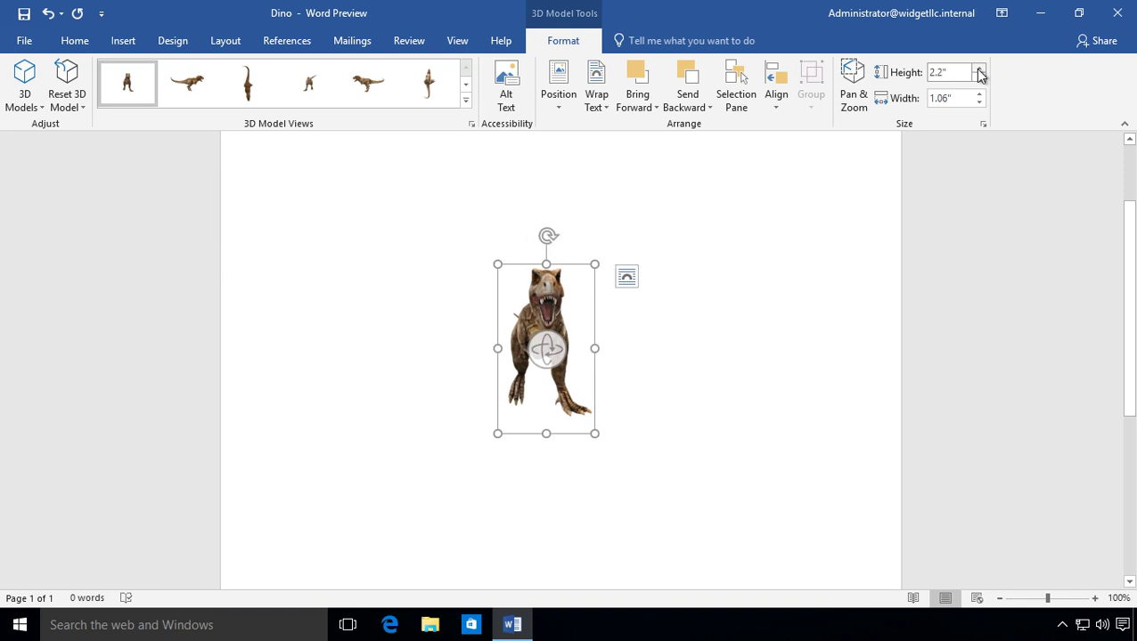
left_click(979, 73)
left_click(979, 72)
left_click(979, 73)
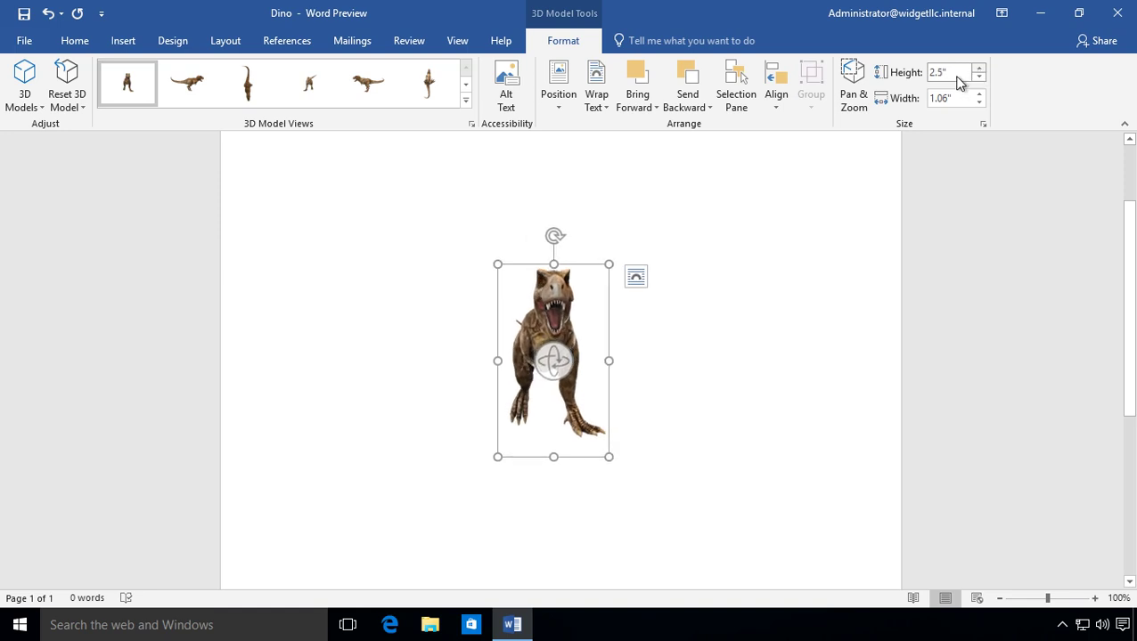
key("Up")
key("Up")
key("Up")
key("Up")
key("Up")
key("Up")
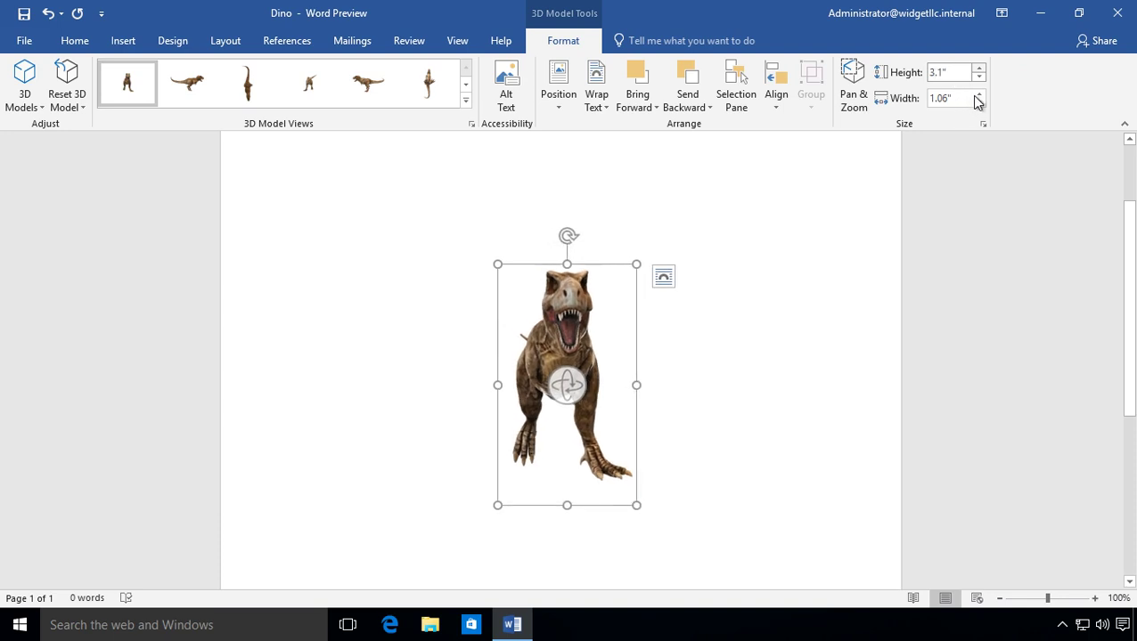
key("Up")
key("Up")
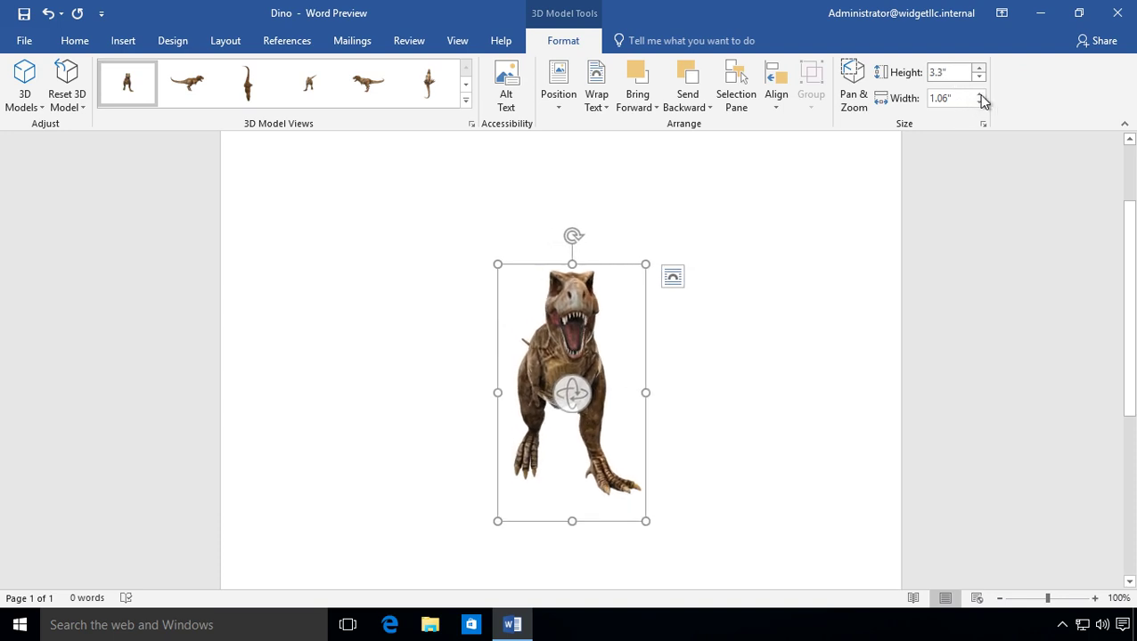
key("Up")
key("Up")
key("Up")
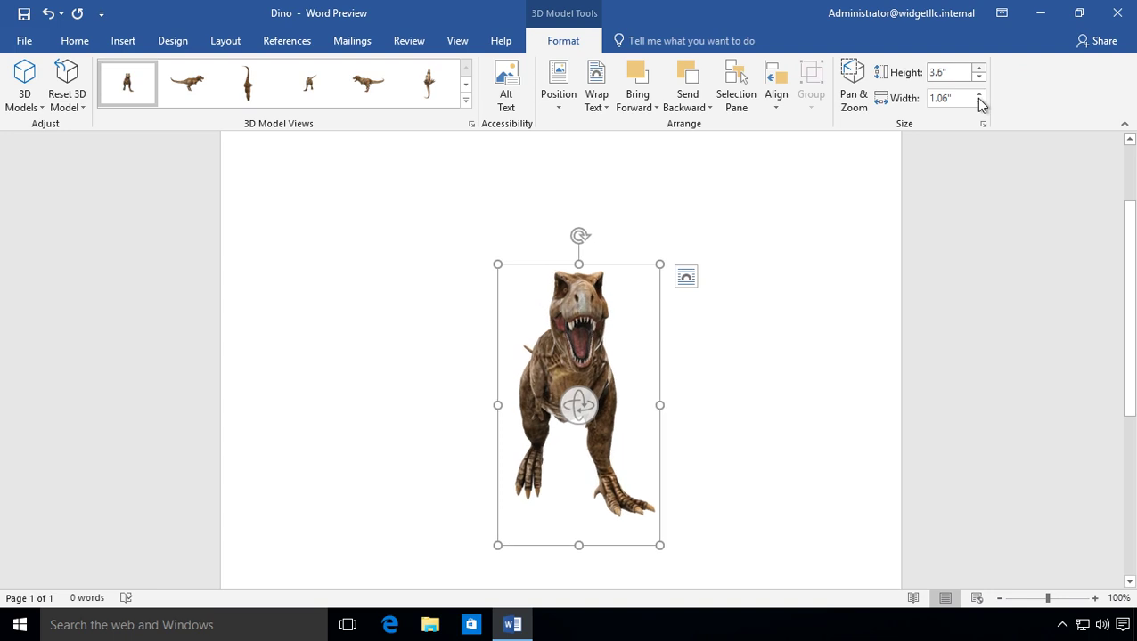
key("Up")
key("Up")
key("Escape")
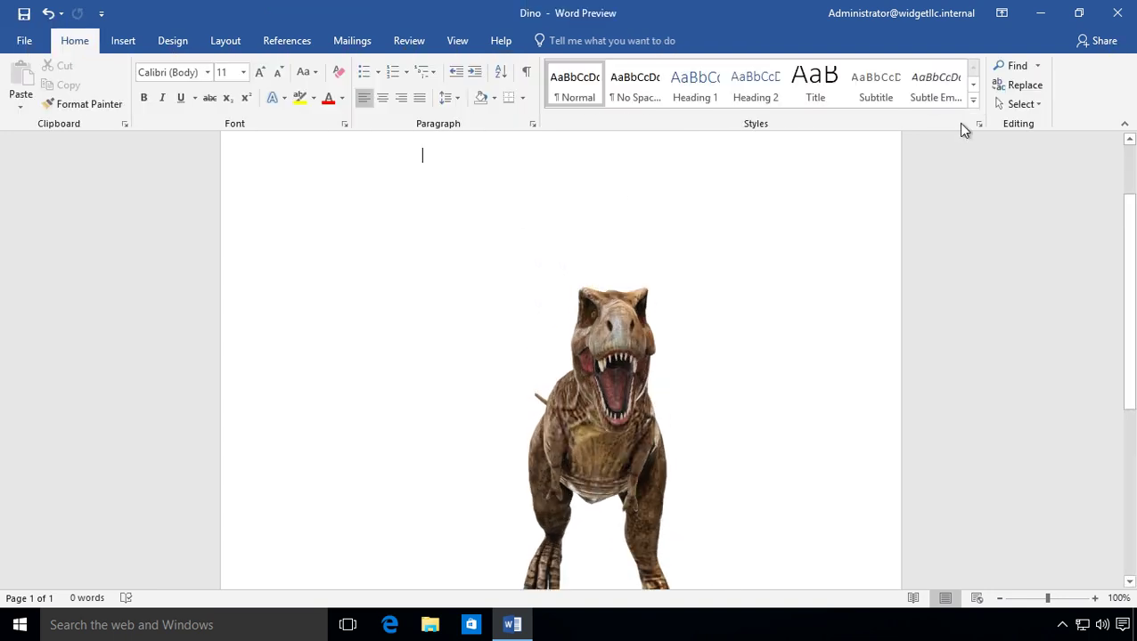
Step: Set the dinosaur model's width to 4"
left_click(547, 354)
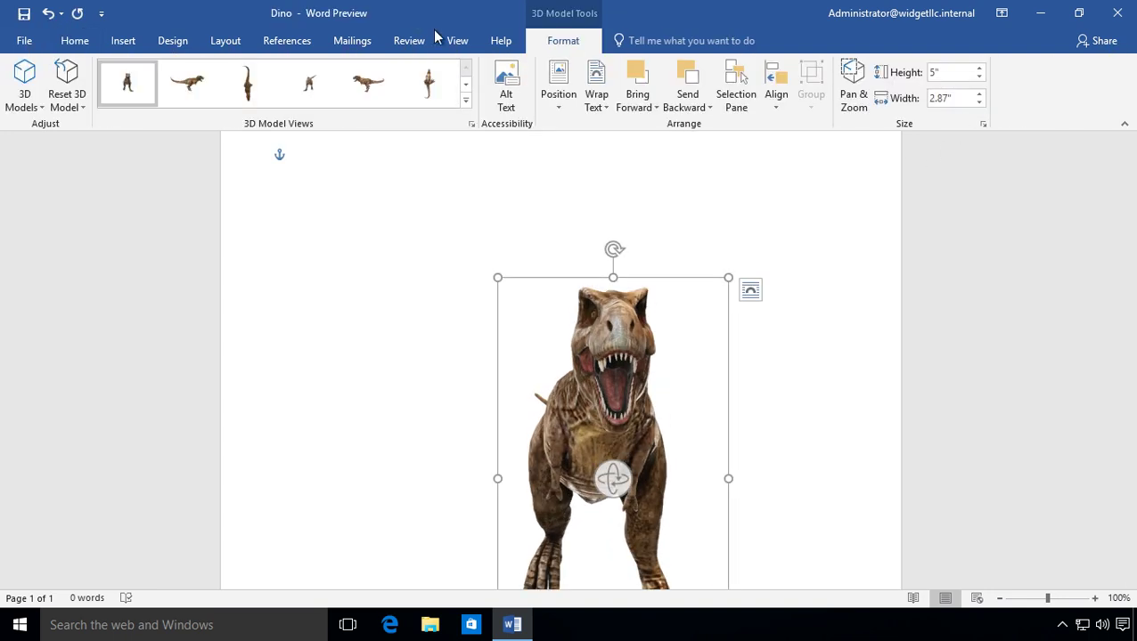
left_click(978, 94)
left_click(978, 94)
left_click(978, 95)
left_click(978, 94)
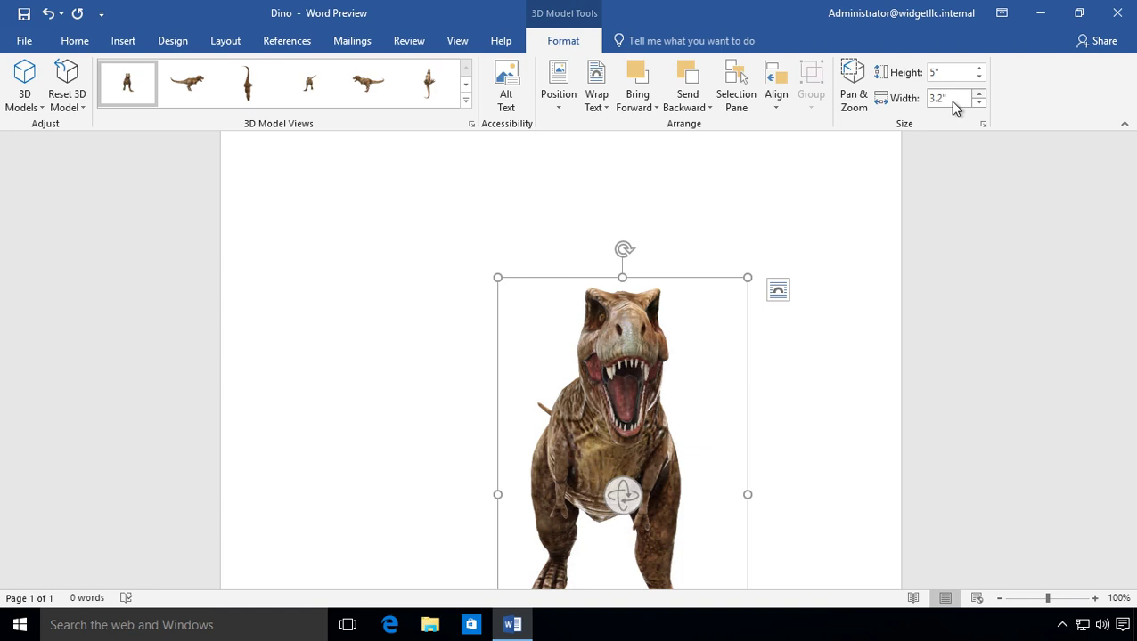
left_click(953, 103)
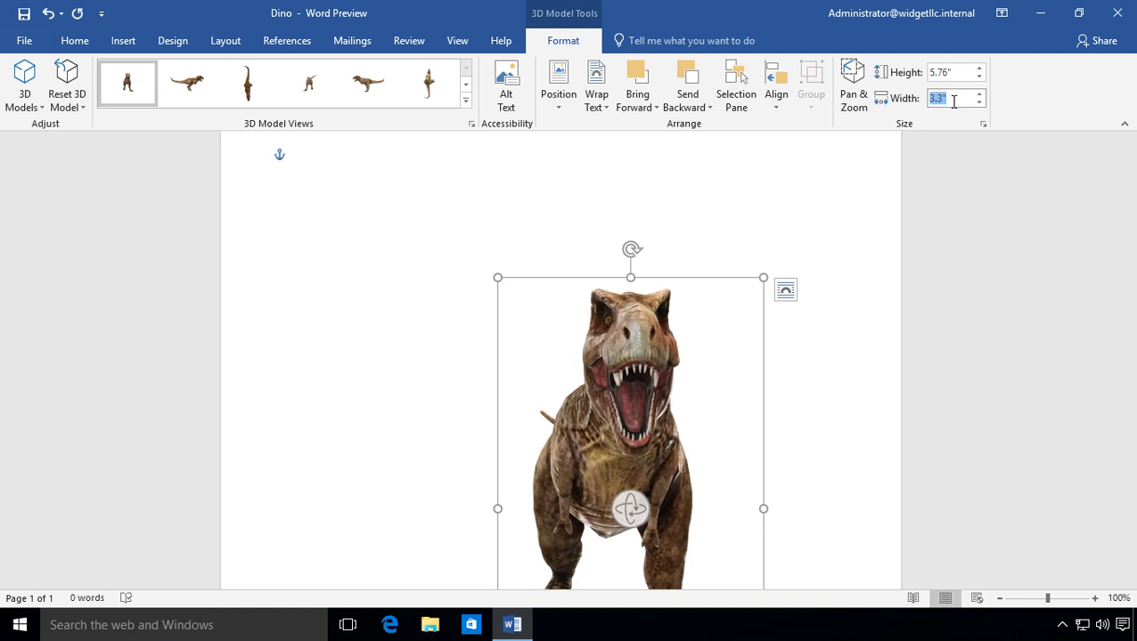
type("4")
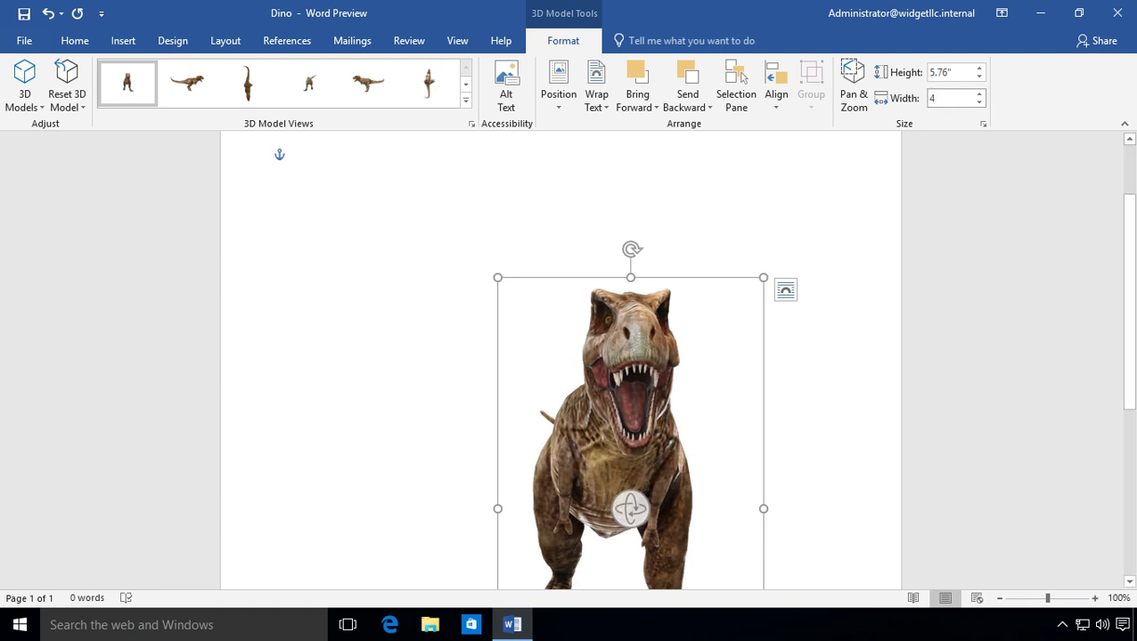
key("Return")
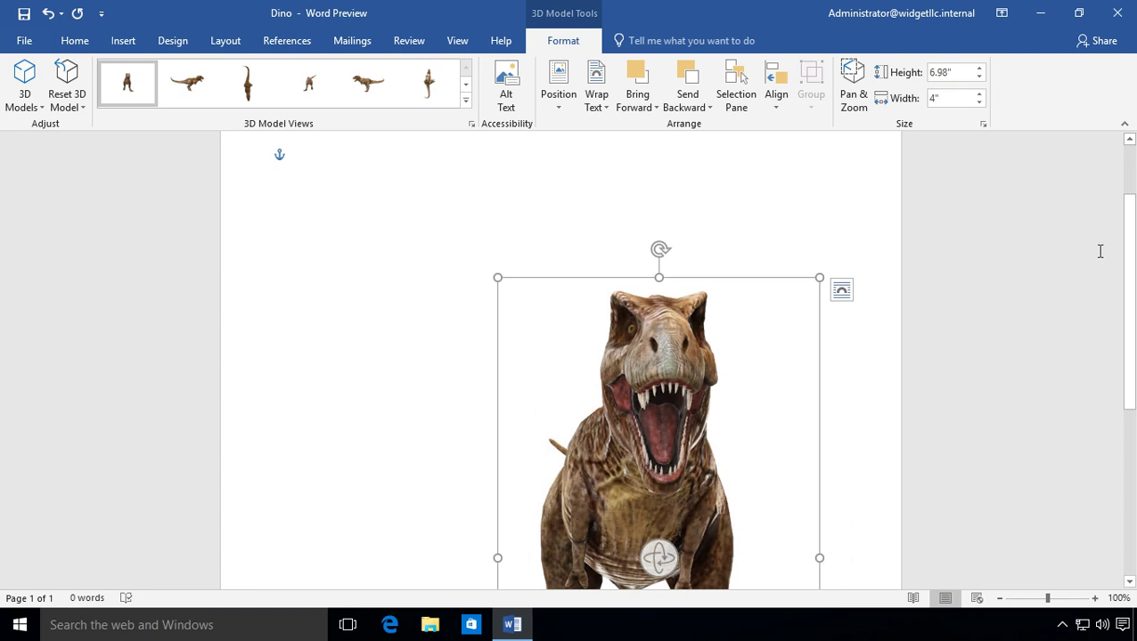
left_click_drag(1125, 247, 1125, 306)
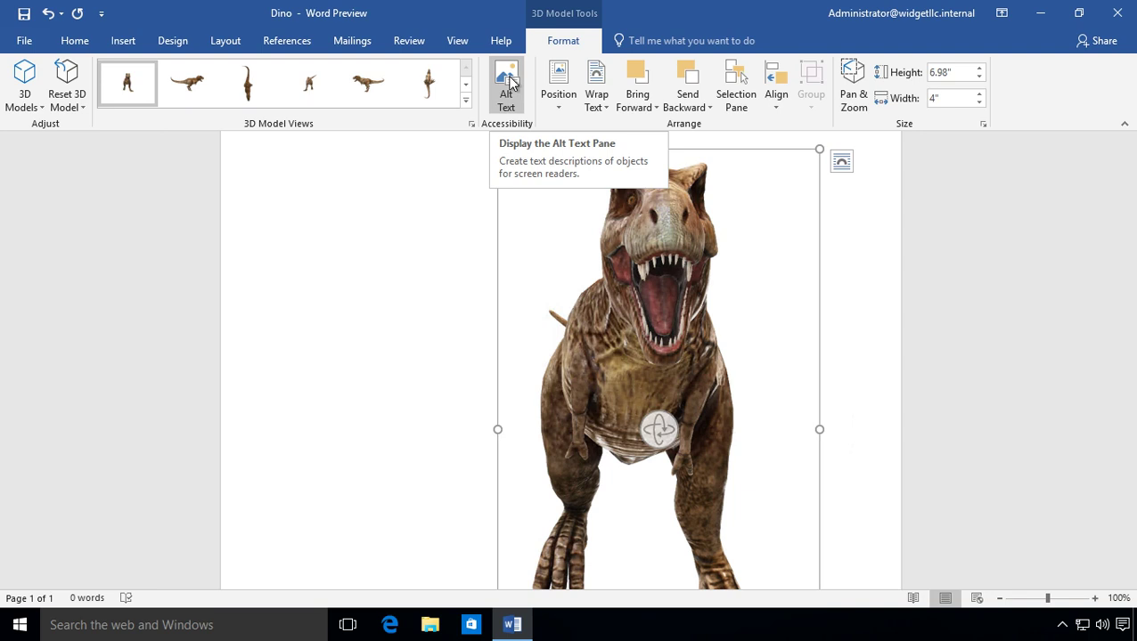
left_click(562, 104)
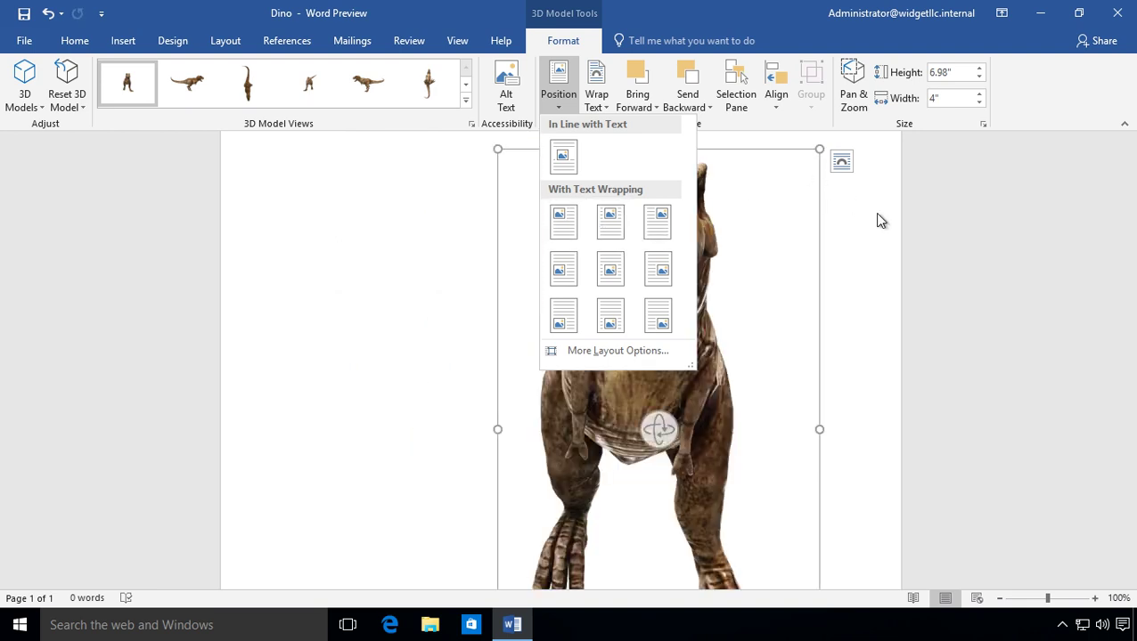
left_click(877, 218)
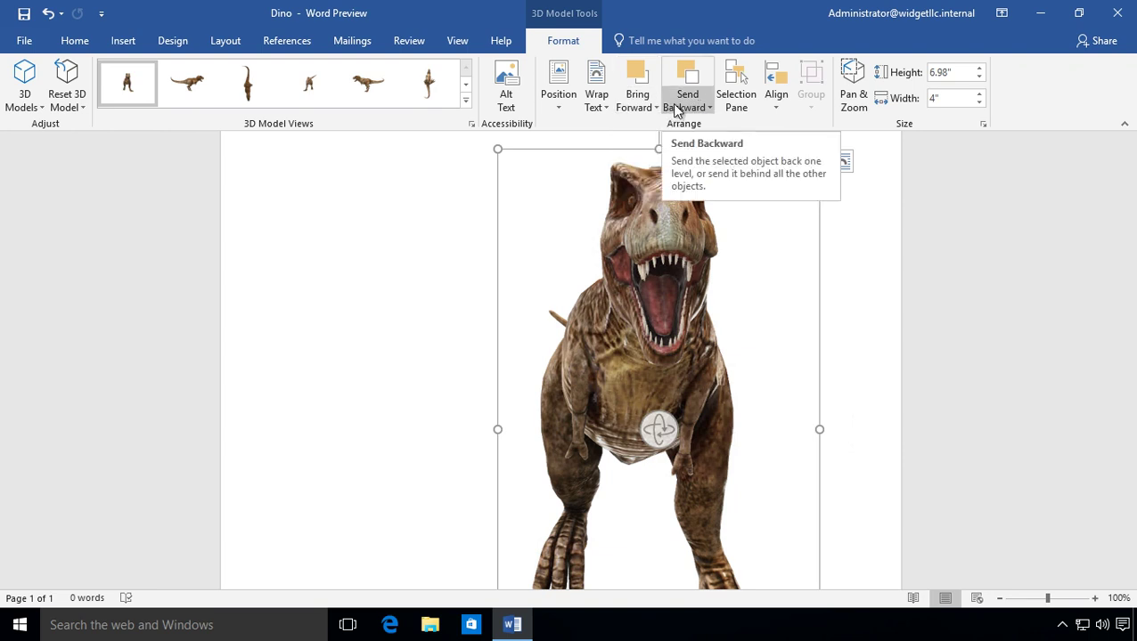
Step: Insert the Triceratops 3D model from the Dinosaurs category of the online 3D models
left_click(34, 108)
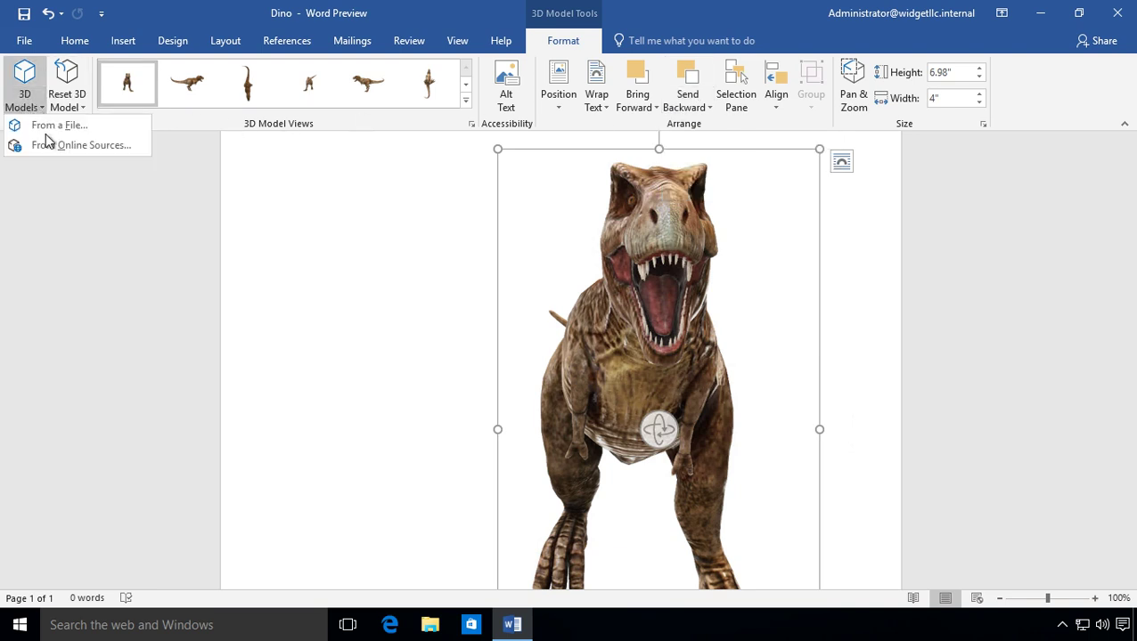
left_click(50, 142)
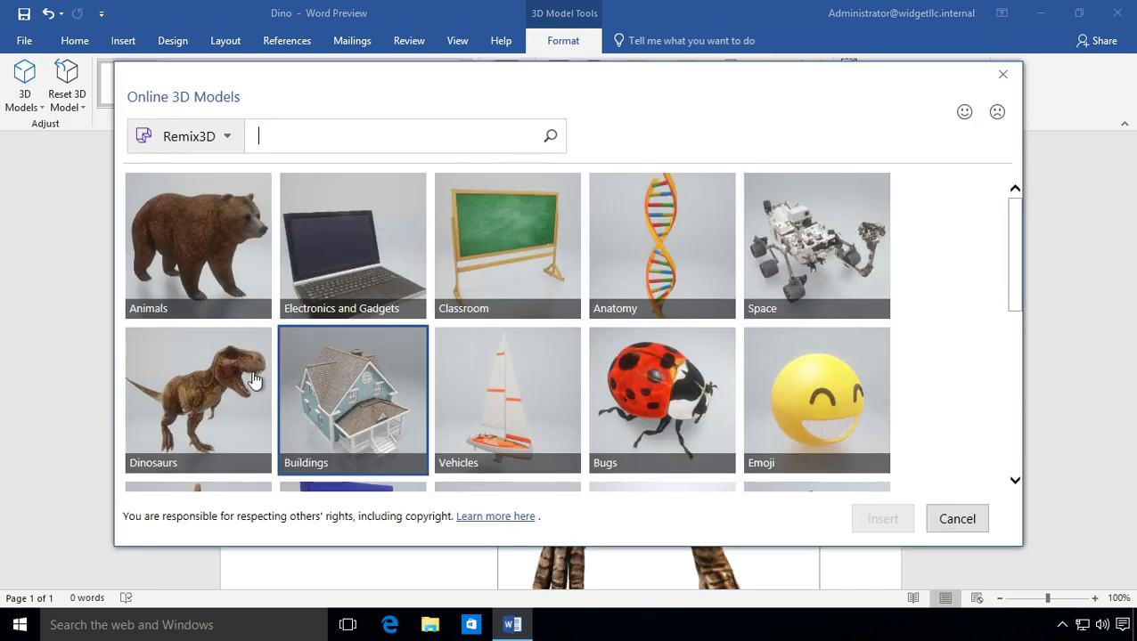
left_click(218, 374)
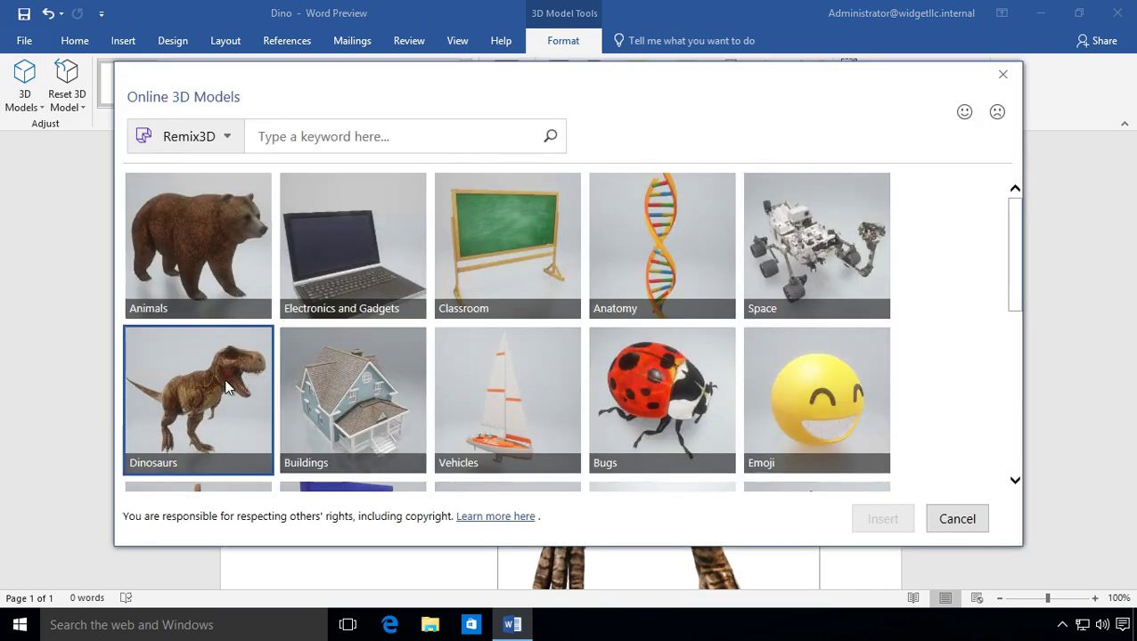
left_click(187, 282)
left_click(884, 518)
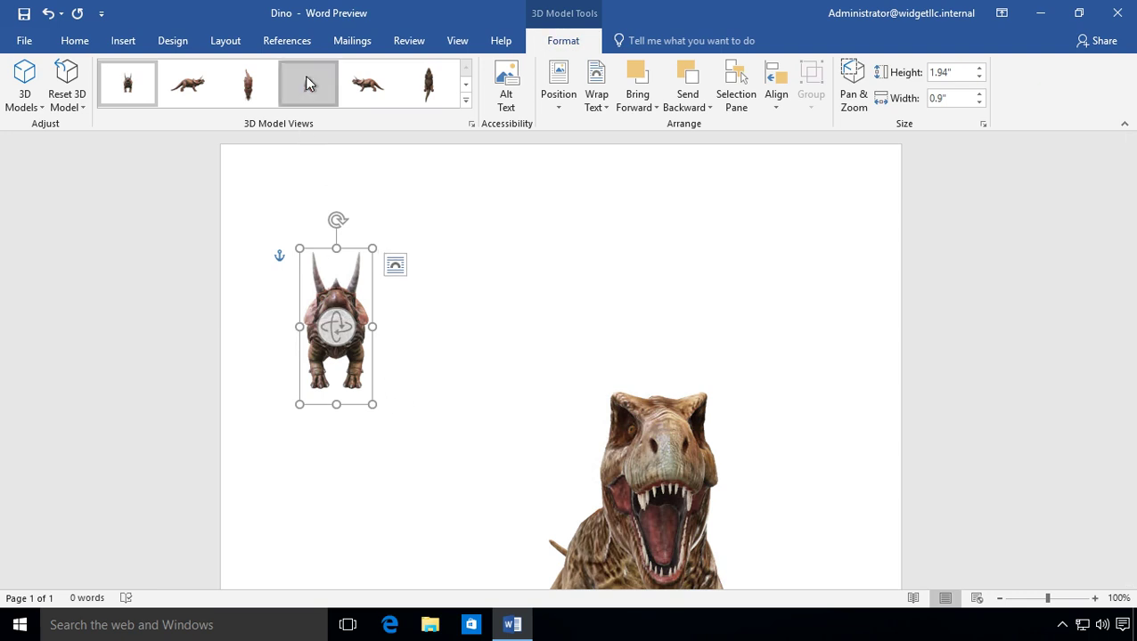
Step: Apply the preset side view facing left to the Triceratops and move it to the right, fully onto the page
left_click(362, 94)
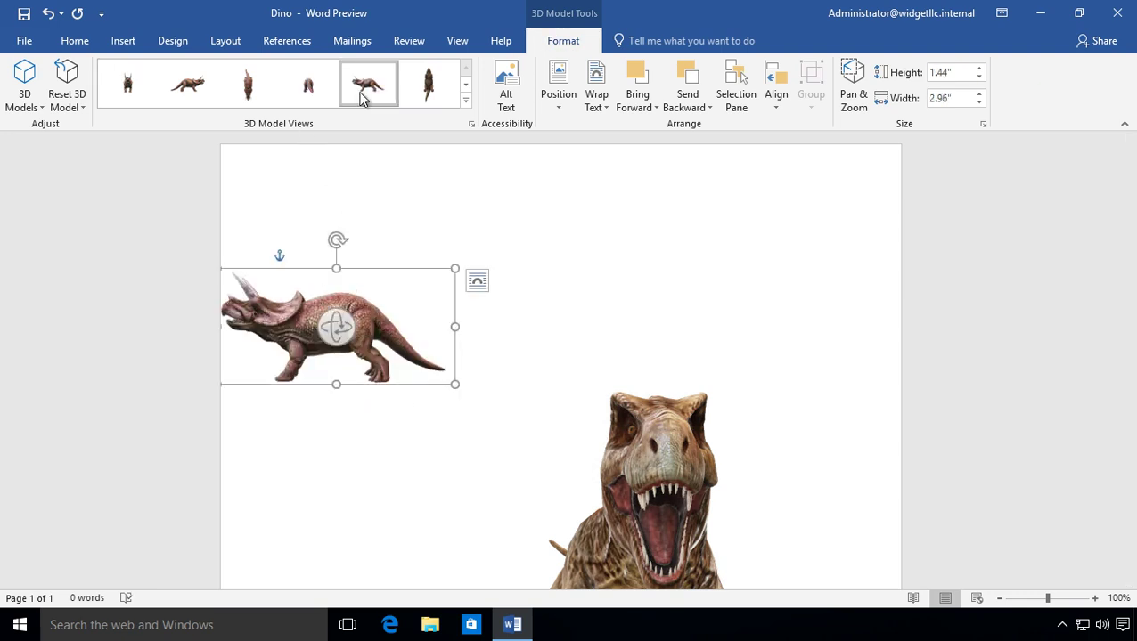
left_click(536, 329)
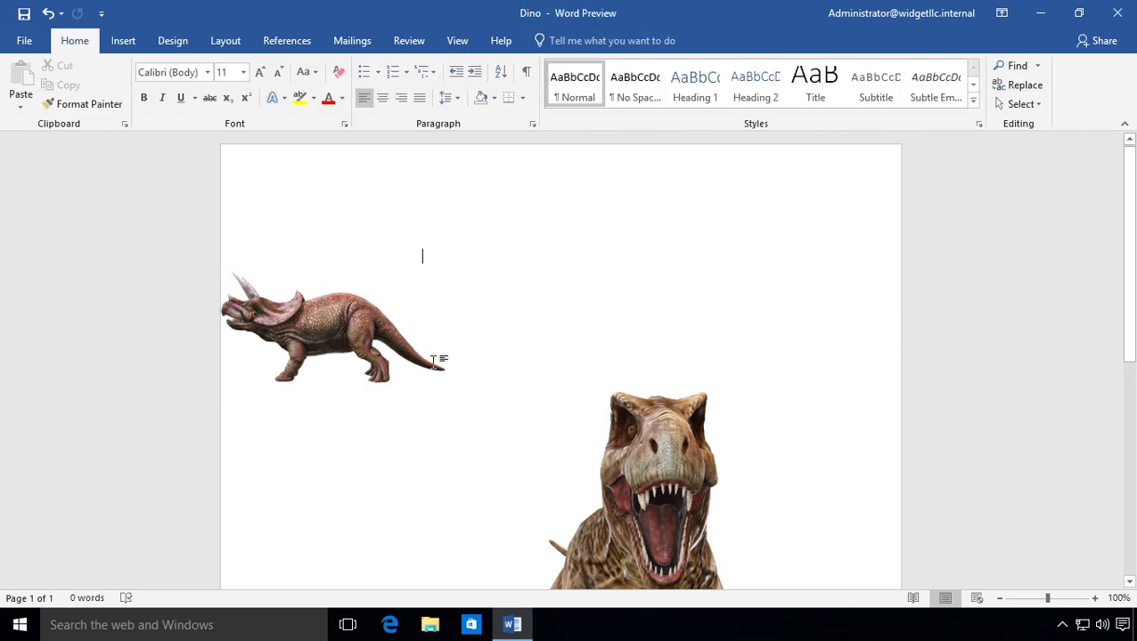
left_click_drag(303, 339, 380, 356)
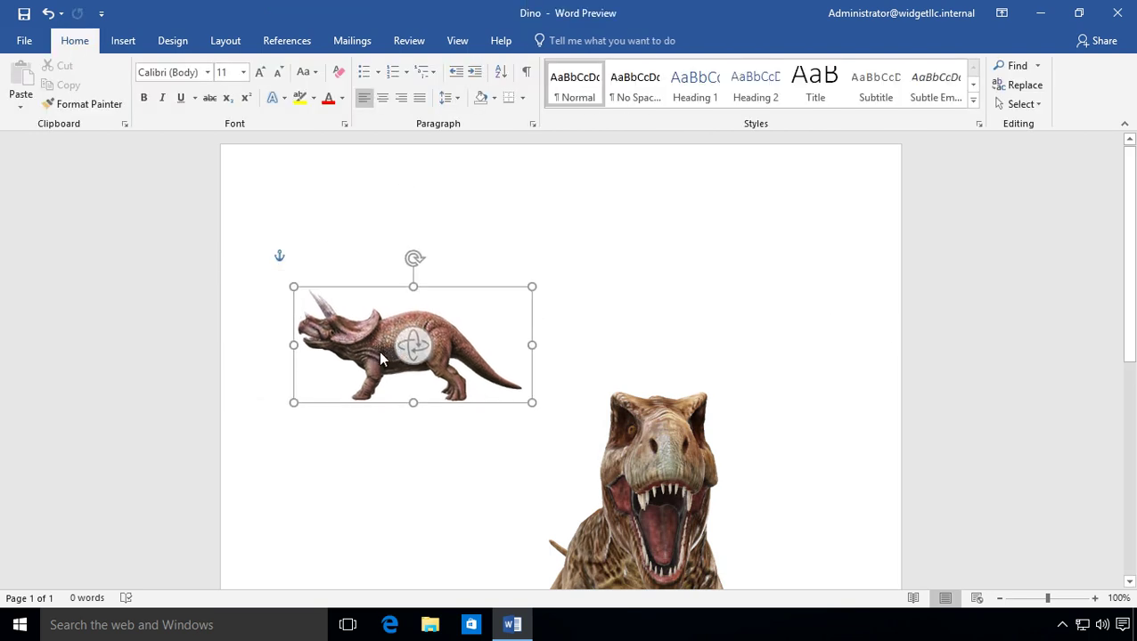
left_click(821, 283)
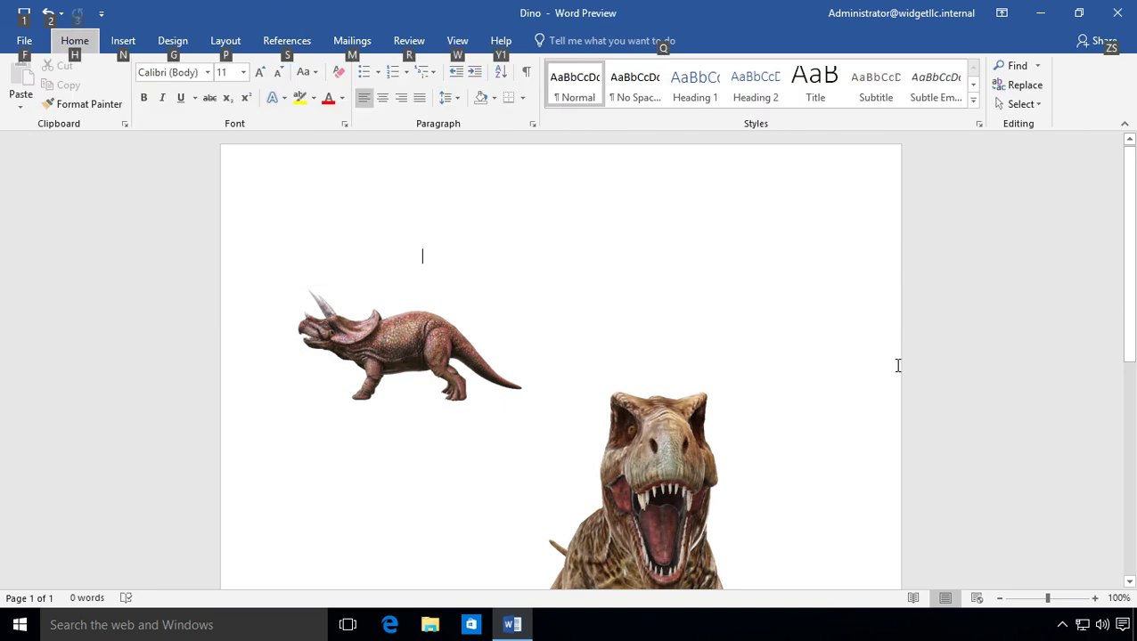
Step: Close the document without saving its changes and reopen the Dino file from the desktop
left_click(1119, 25)
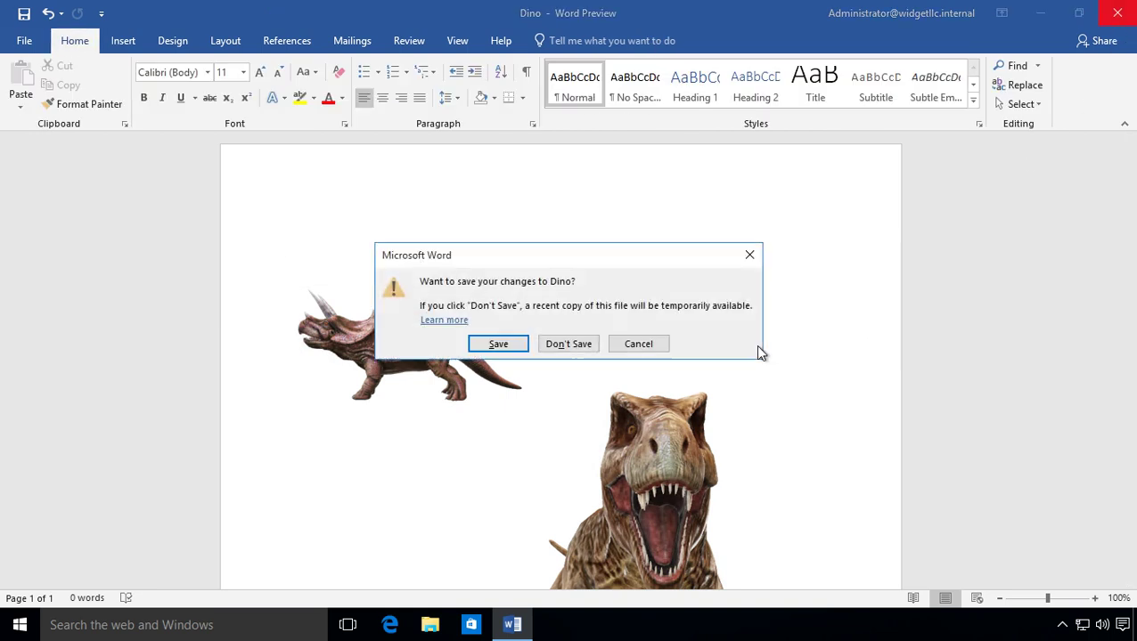
left_click(567, 344)
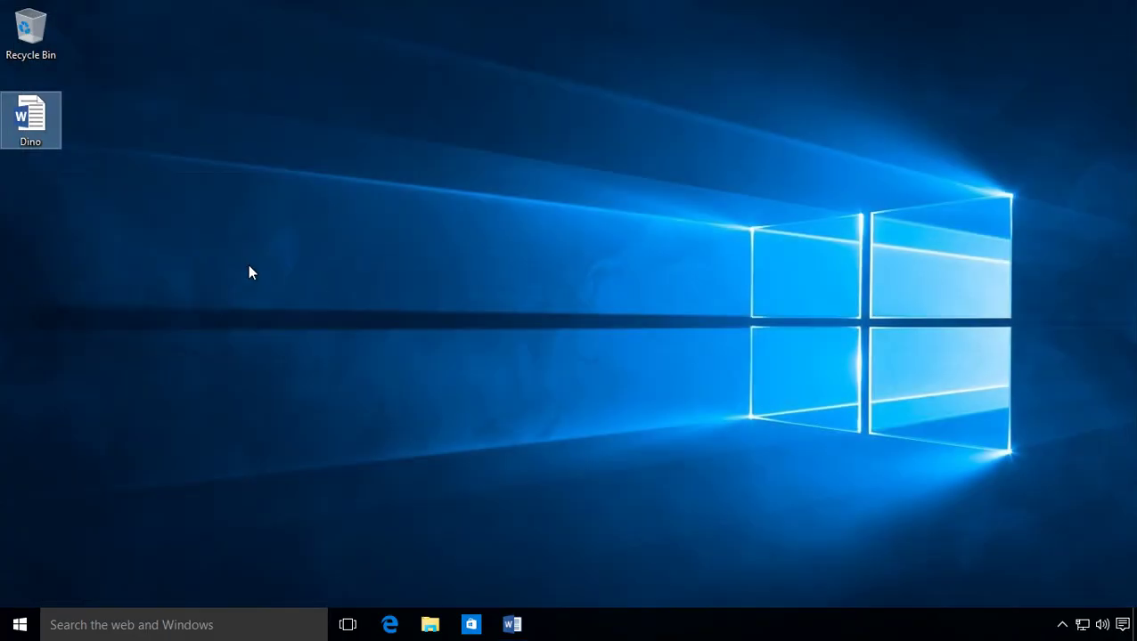
double_click(42, 130)
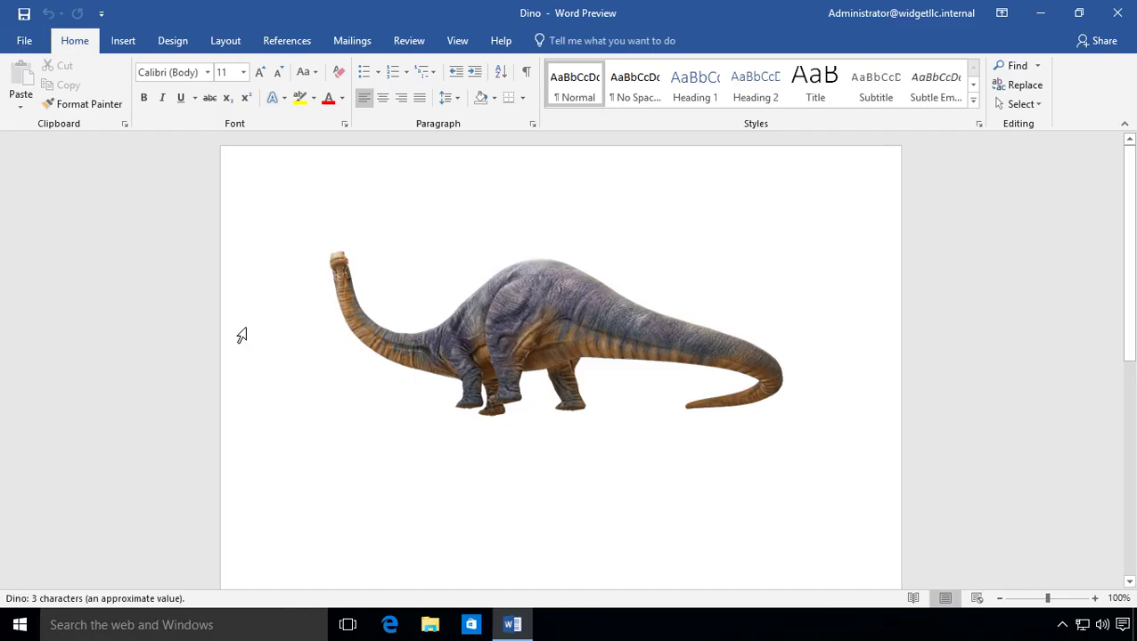
Step: Rotate the long-necked dinosaur in 3D until its head turns toward the viewer and its body shows from the side, and deselect it
left_click(527, 330)
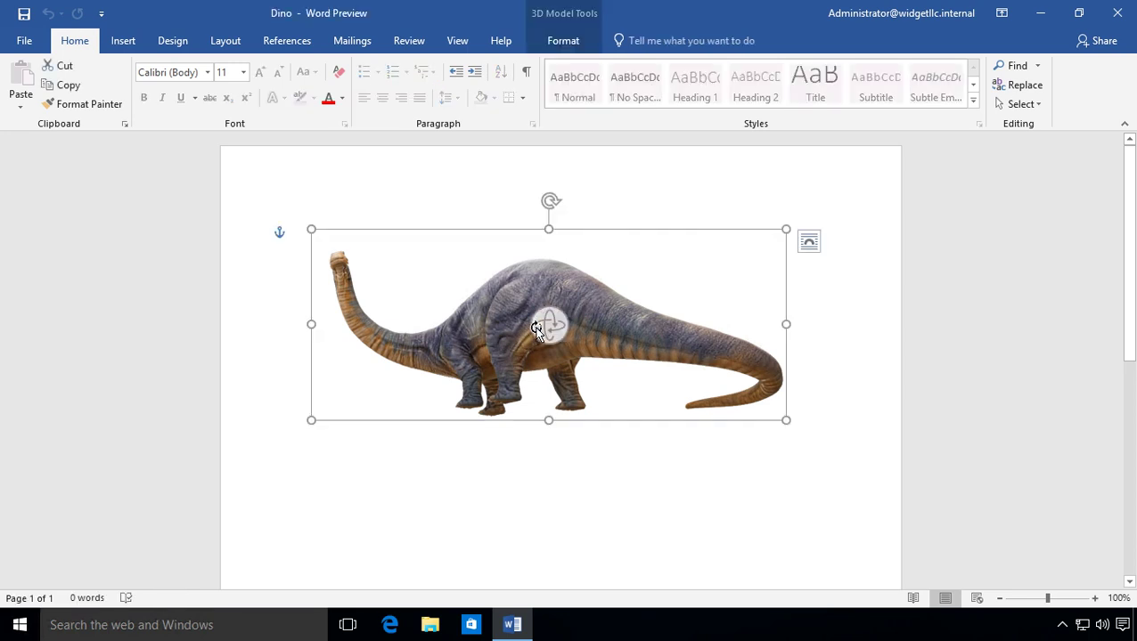
left_click_drag(537, 330, 683, 367)
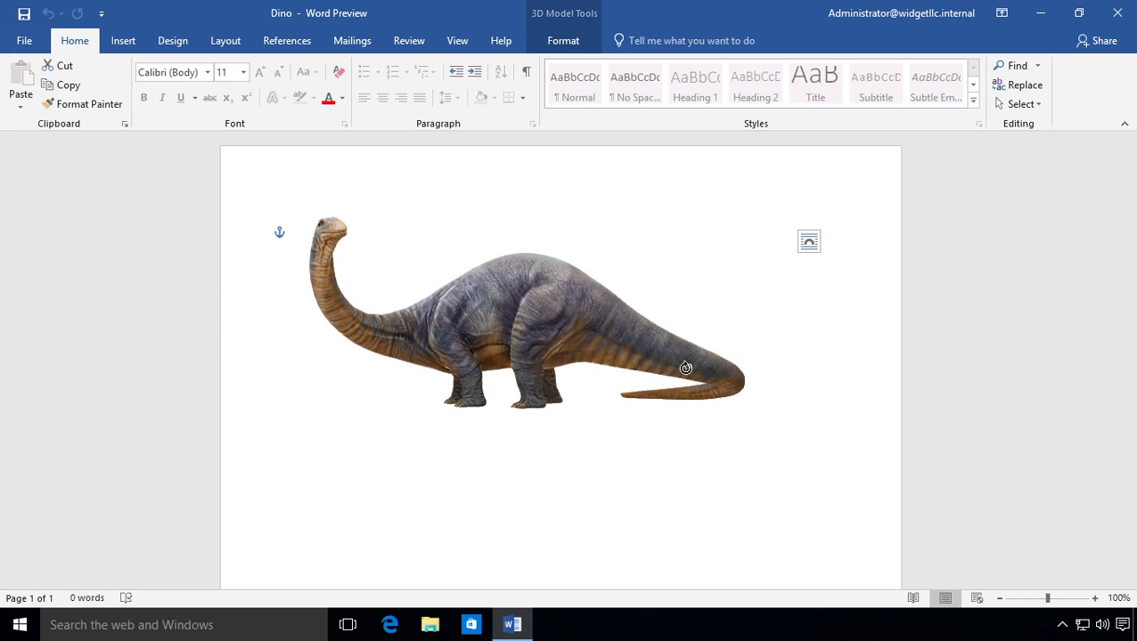
left_click(709, 181)
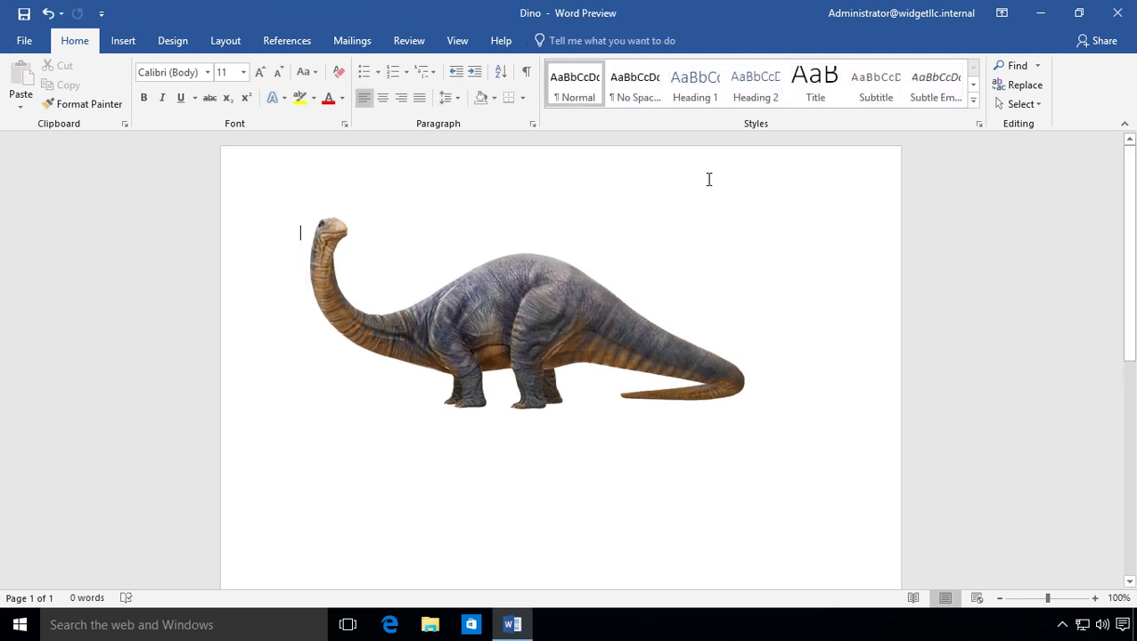